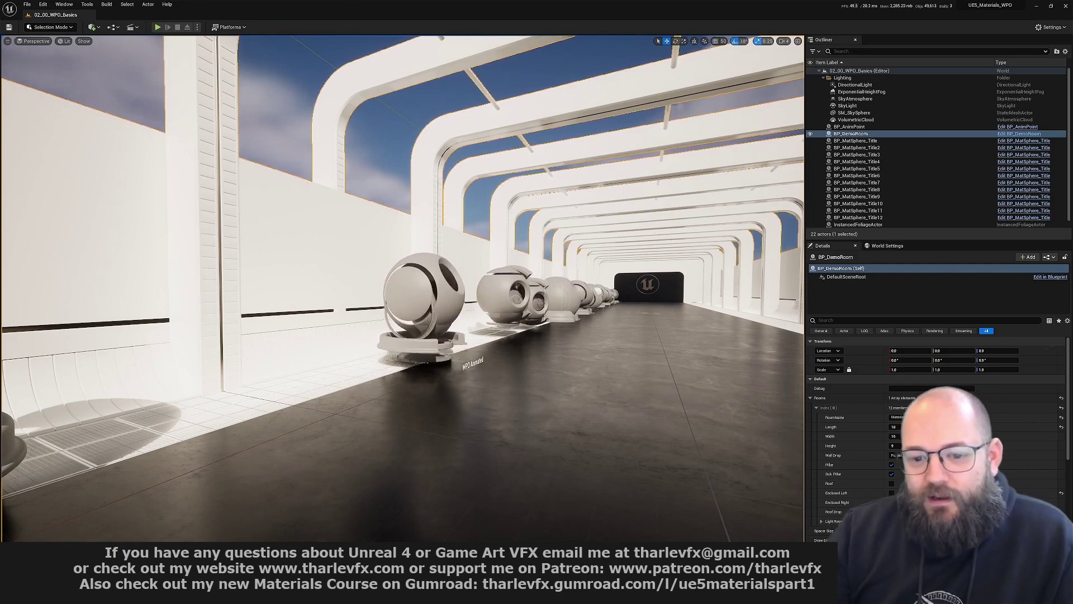
# Look along the material spheres in the Basics room and open the 02_01_WPO_SimpleExamples level
pyautogui.press('w')
pyautogui.moveTo(467, 310); pyautogui.dragTo(447, 297, button='right')
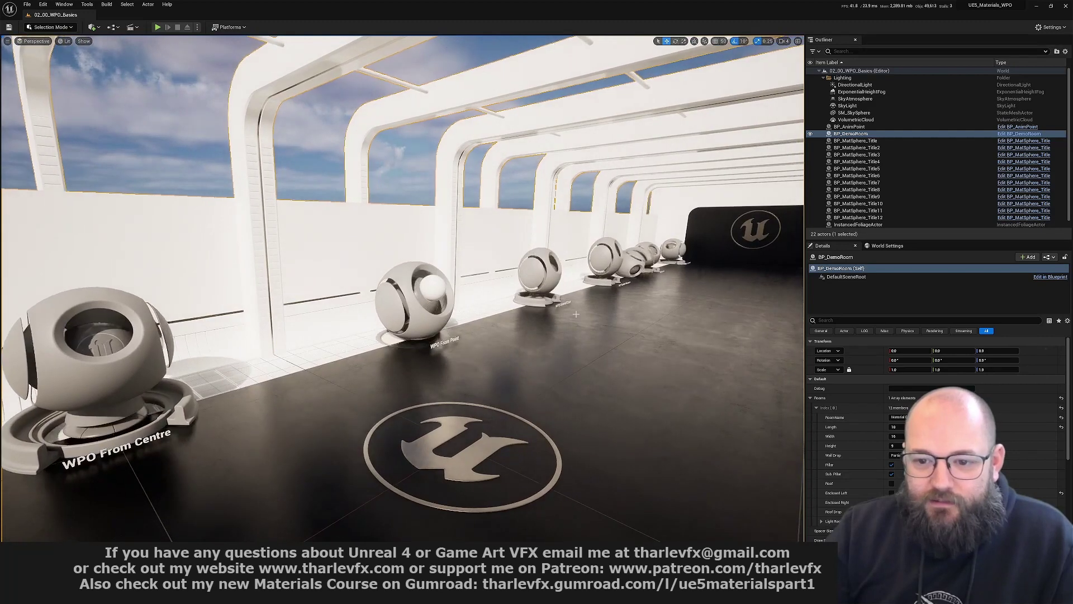
pyautogui.hotkey('ctrl', 'space')
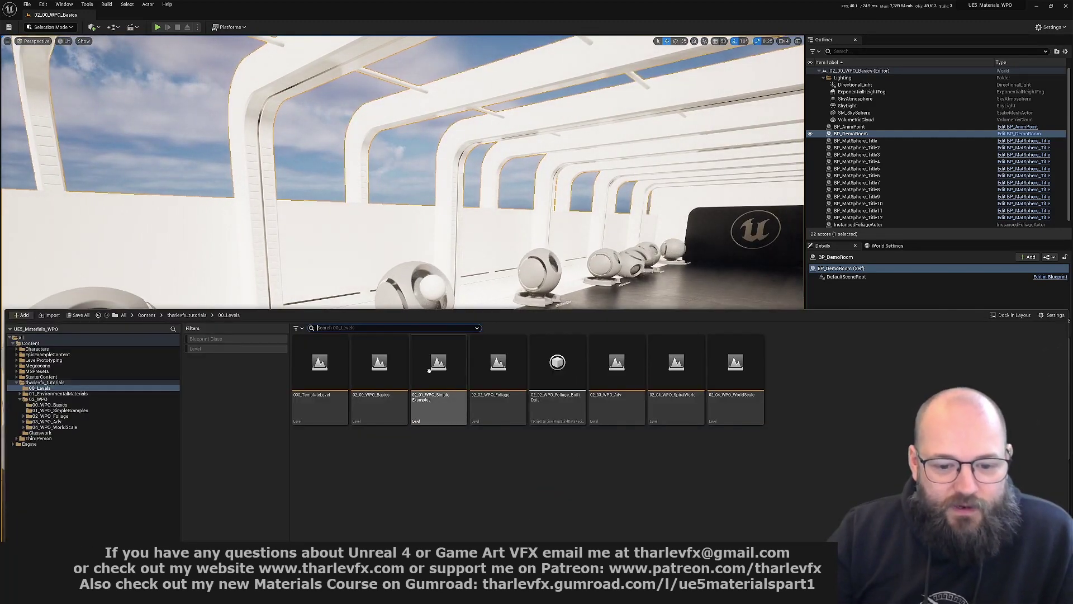
pyautogui.doubleClick(425, 375)
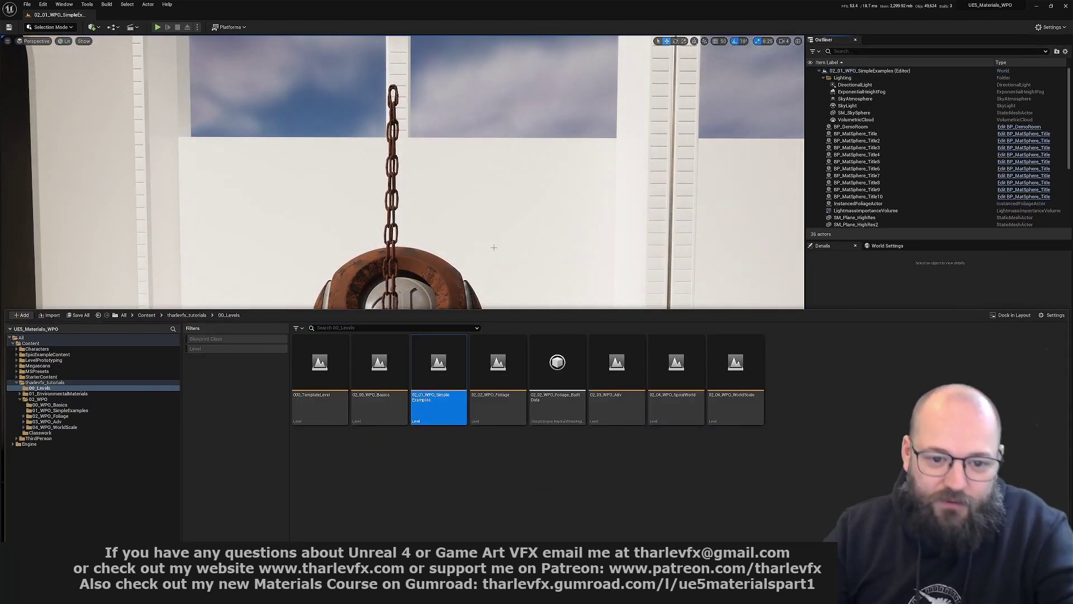
pyautogui.hotkey('ctrl', 'space')
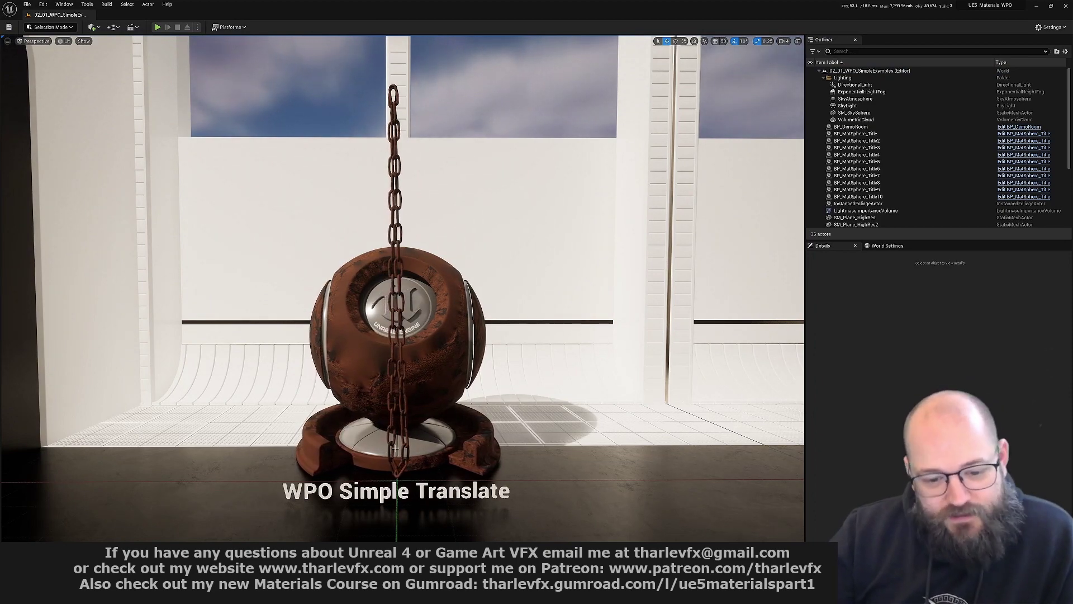
# Inspect the simple WPO examples along the room, from Simple Translate through Cross Motion to Simple Cloth
pyautogui.moveTo(396, 448); pyautogui.dragTo(434, 453, button='right')
pyautogui.press('w')
pyautogui.press('s')
pyautogui.press('d')
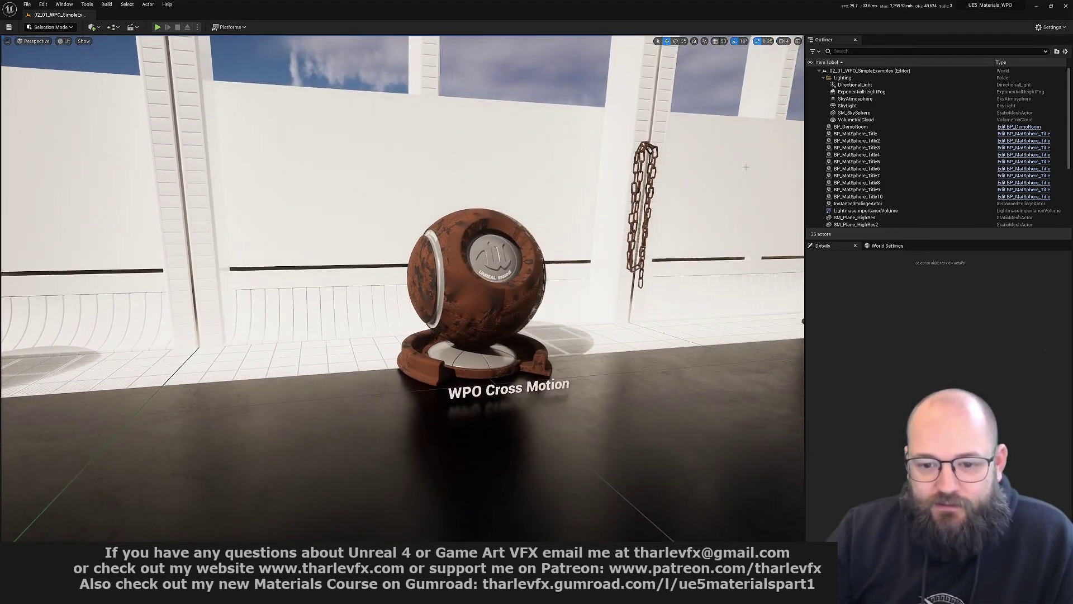
pyautogui.moveTo(538, 297)
pyautogui.mouseDown(button='right')
pyautogui.moveTo(495, 257)
pyautogui.moveTo(575, 250)
pyautogui.moveTo(531, 250)
pyautogui.mouseUp(button='right')
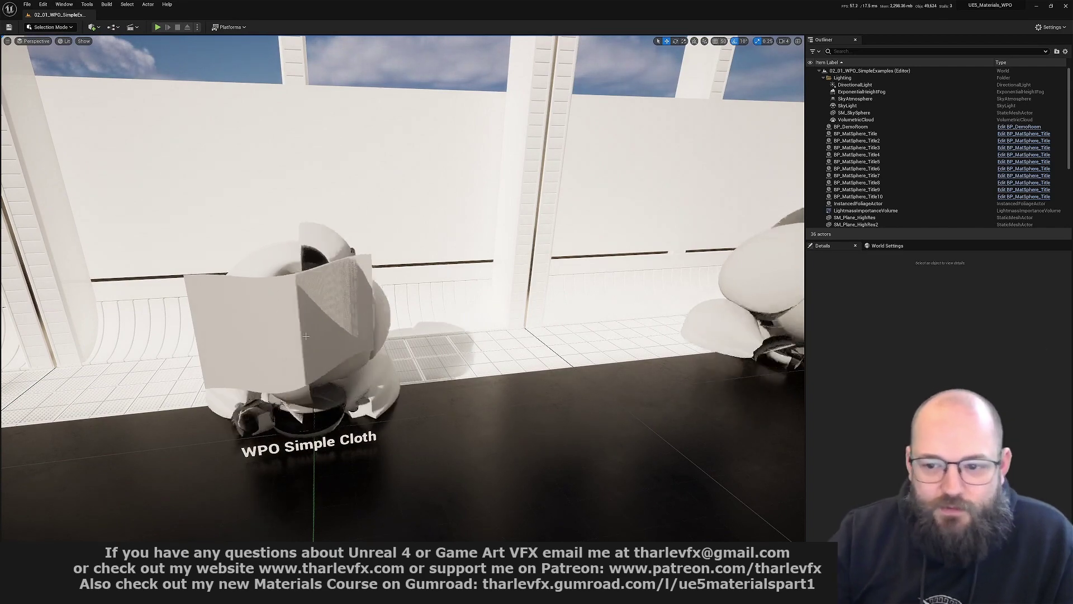
pyautogui.moveTo(306, 336); pyautogui.dragTo(299, 336, button='right')
# Open the 02_02_WPO_Foliage level and inspect the grass clumps, taller grasses and fern examples
pyautogui.hotkey('ctrl', 'space')
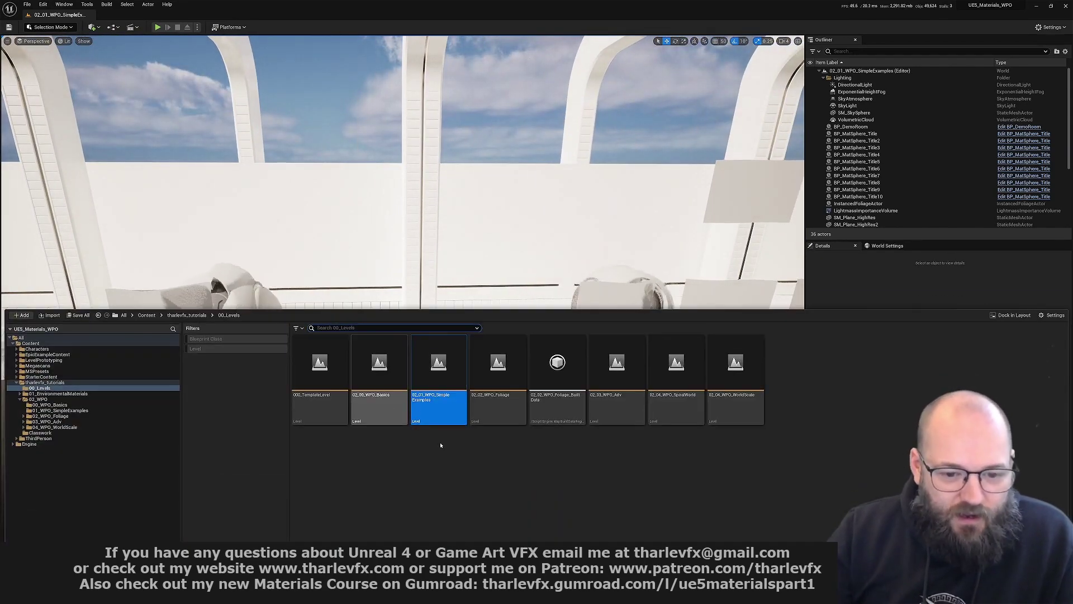
pyautogui.doubleClick(498, 391)
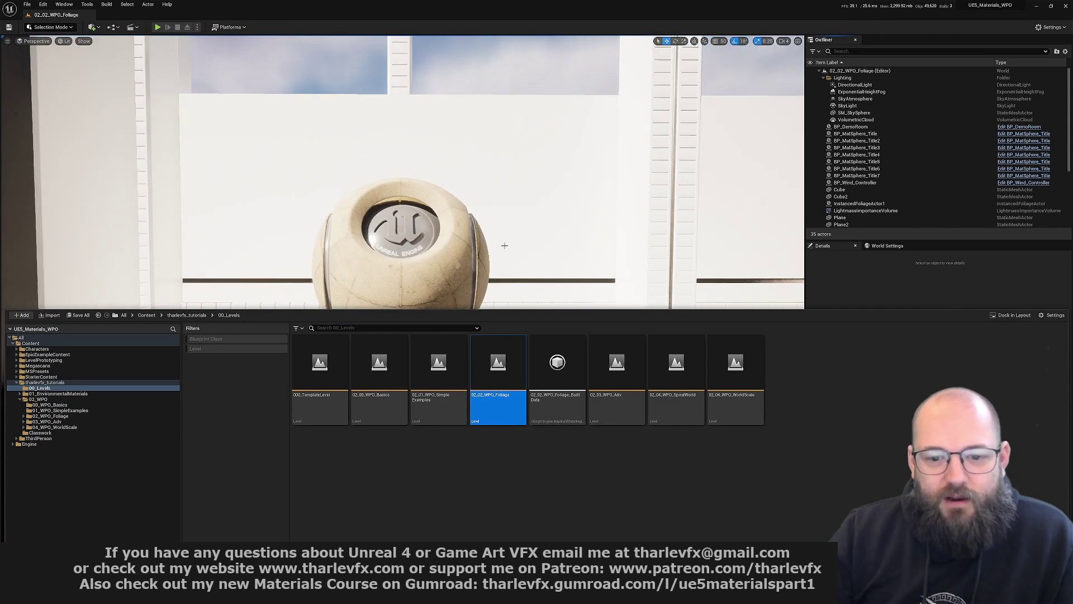
pyautogui.moveTo(523, 199); pyautogui.dragTo(529, 212, button='right')
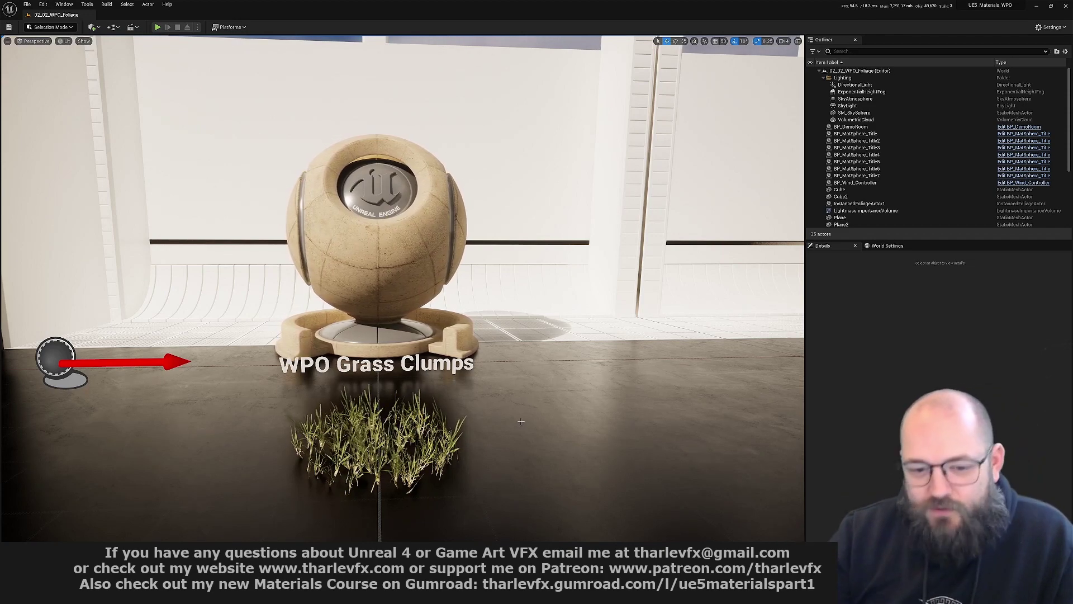
pyautogui.press('w')
pyautogui.moveTo(521, 421)
pyautogui.mouseDown(button='right')
pyautogui.moveTo(626, 420)
pyautogui.moveTo(519, 404)
pyautogui.moveTo(521, 422)
pyautogui.mouseUp(button='right')
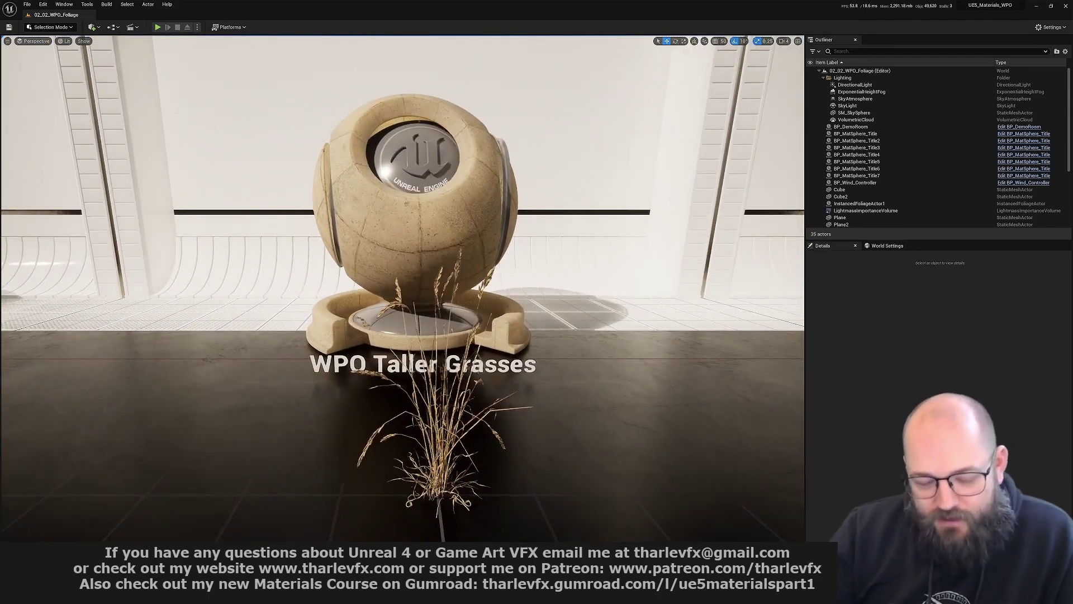
pyautogui.press('3')
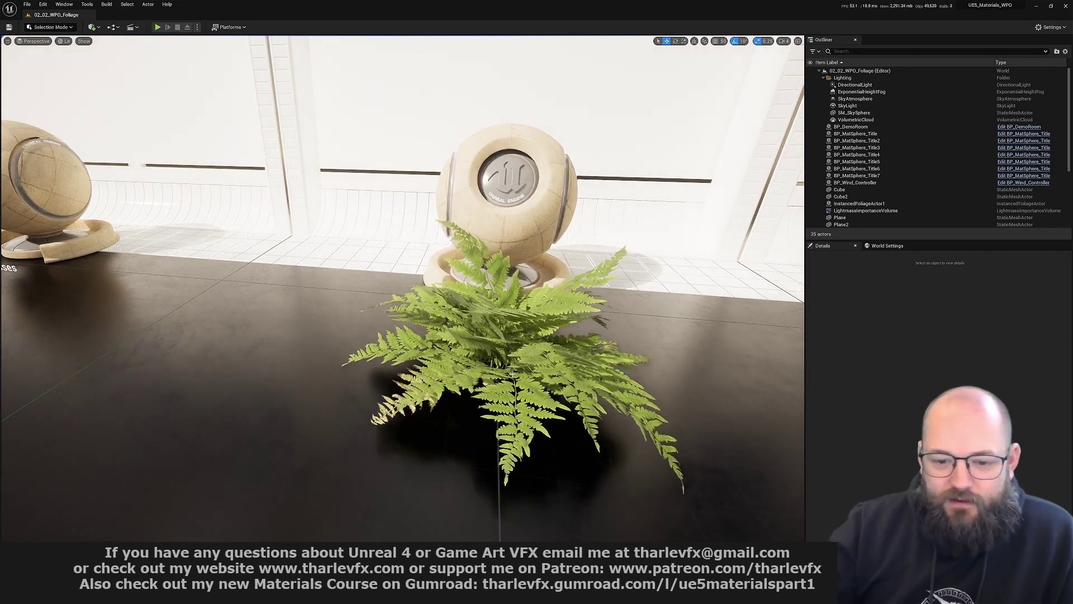
pyautogui.keyDown('alt'); pyautogui.moveTo(512, 373); pyautogui.dragTo(515, 373); pyautogui.keyUp('alt')
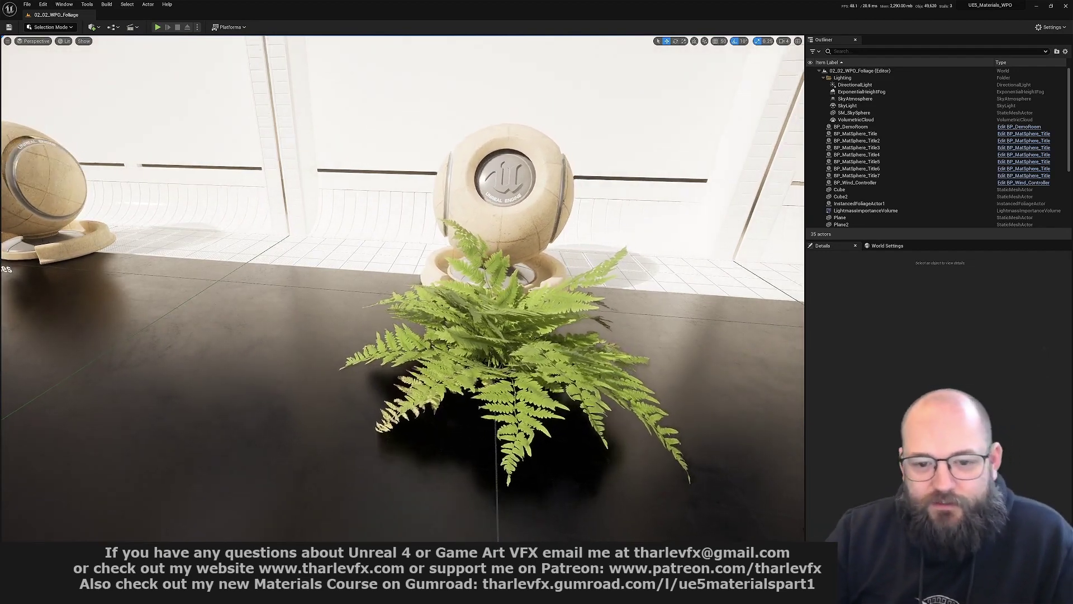
pyautogui.moveTo(515, 373); pyautogui.dragTo(613, 354, button='right')
pyautogui.press('w')
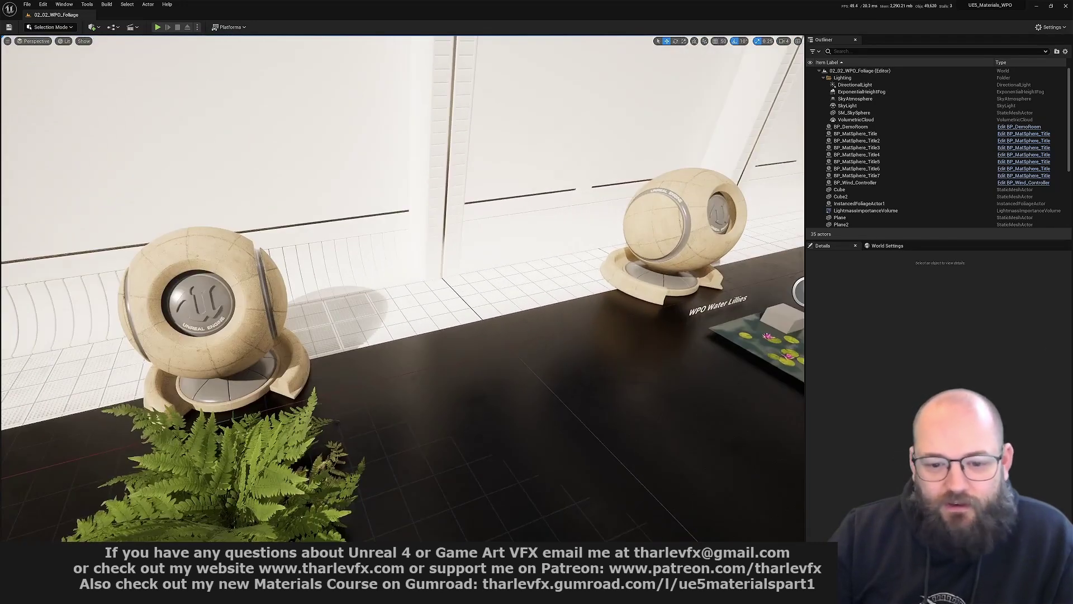
# Open the 02_03_WPO_Adv level and inspect the spline thicken, butterfly, fish and rippling plane examples
pyautogui.hotkey('ctrl', 'space')
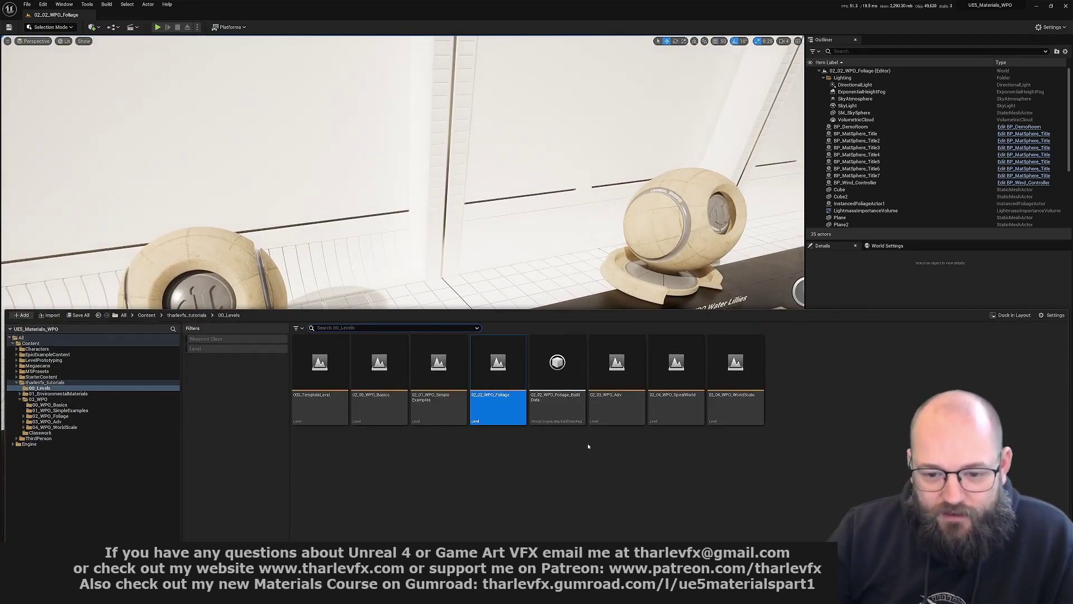
pyautogui.doubleClick(617, 377)
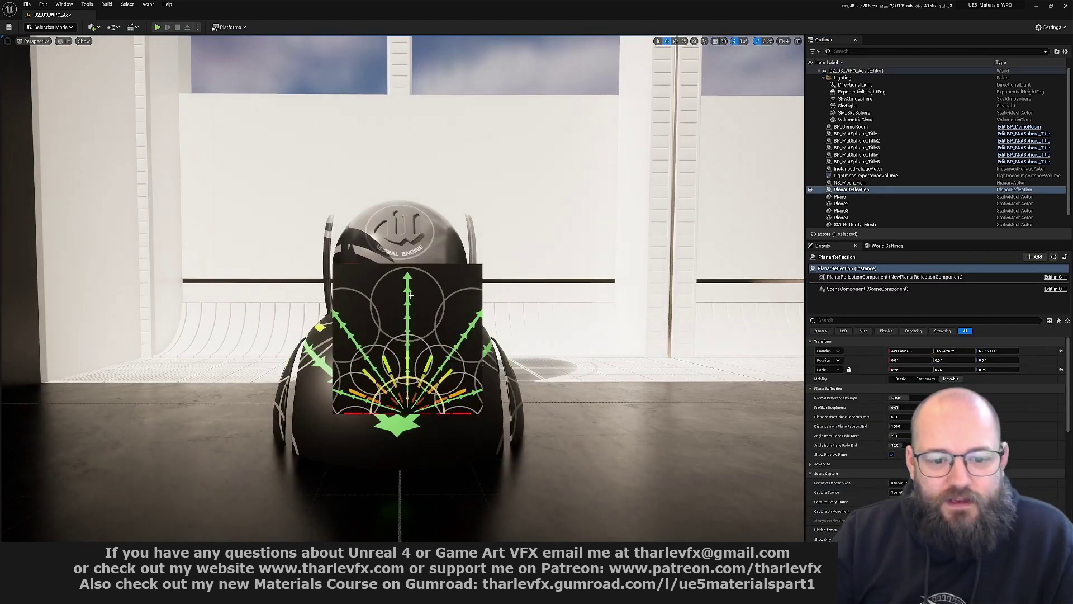
pyautogui.moveTo(403, 289); pyautogui.dragTo(458, 333, button='right')
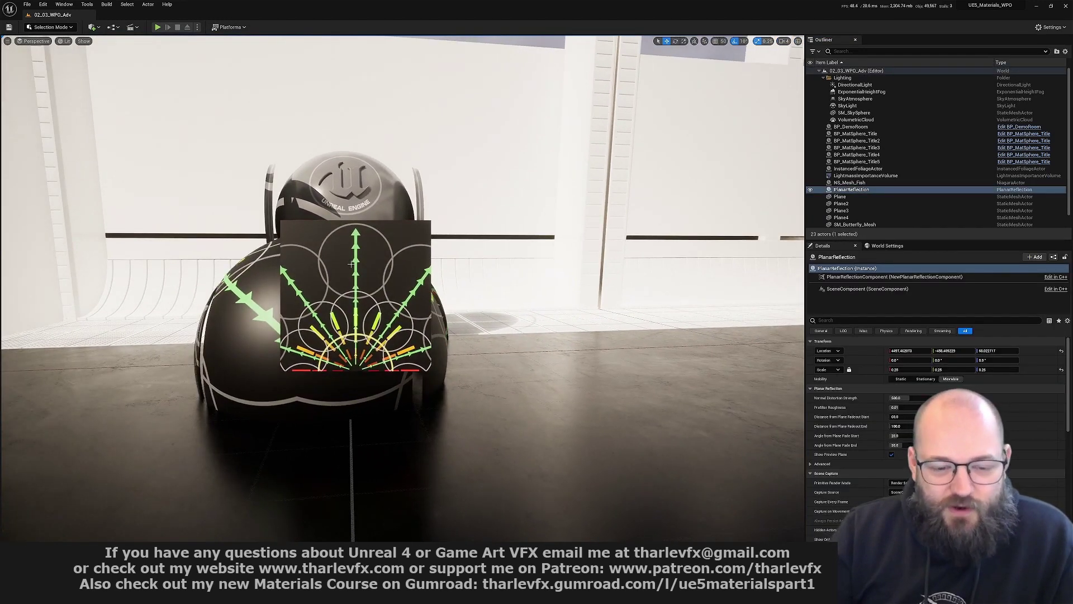
pyautogui.moveTo(357, 254); pyautogui.dragTo(395, 319, button='right')
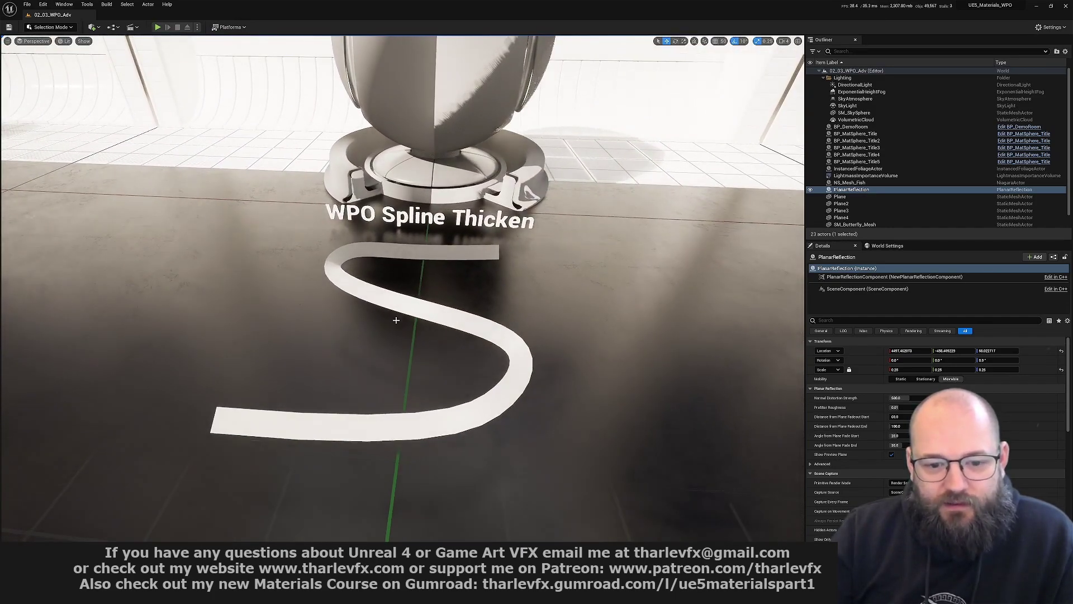
pyautogui.press('1')
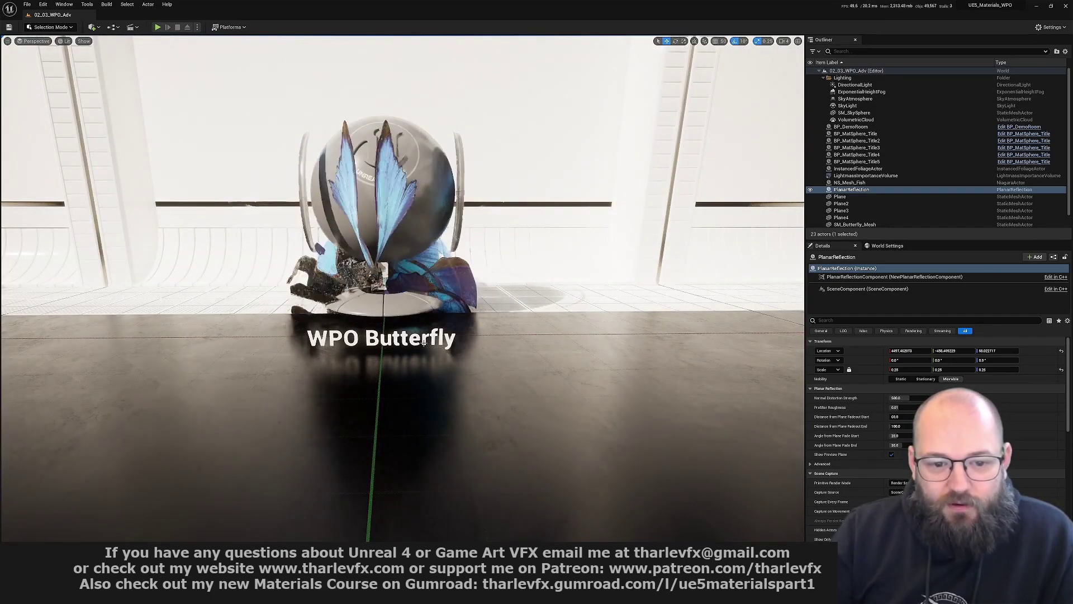
pyautogui.moveTo(386, 376); pyautogui.dragTo(361, 386, button='right')
pyautogui.press('2')
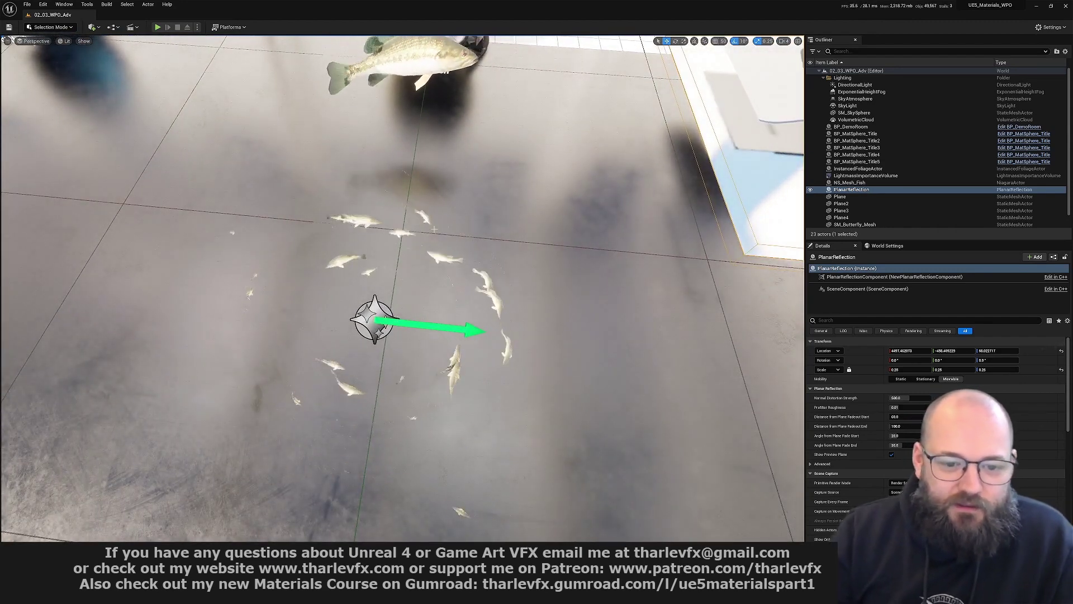
pyautogui.moveTo(456, 330); pyautogui.dragTo(452, 316, button='right')
pyautogui.press('g')
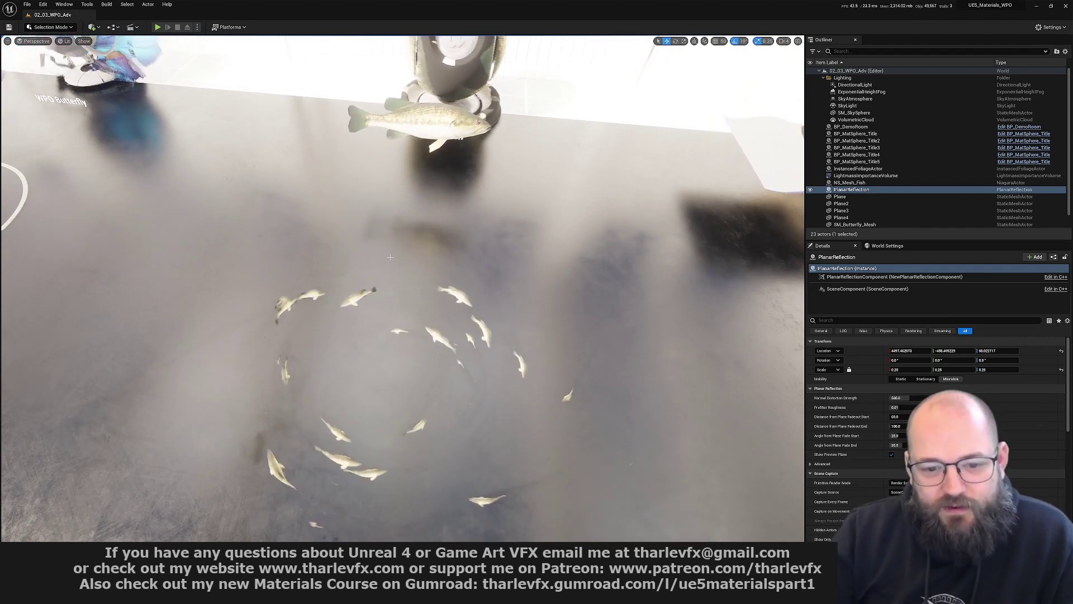
pyautogui.moveTo(390, 257); pyautogui.dragTo(389, 257, button='right')
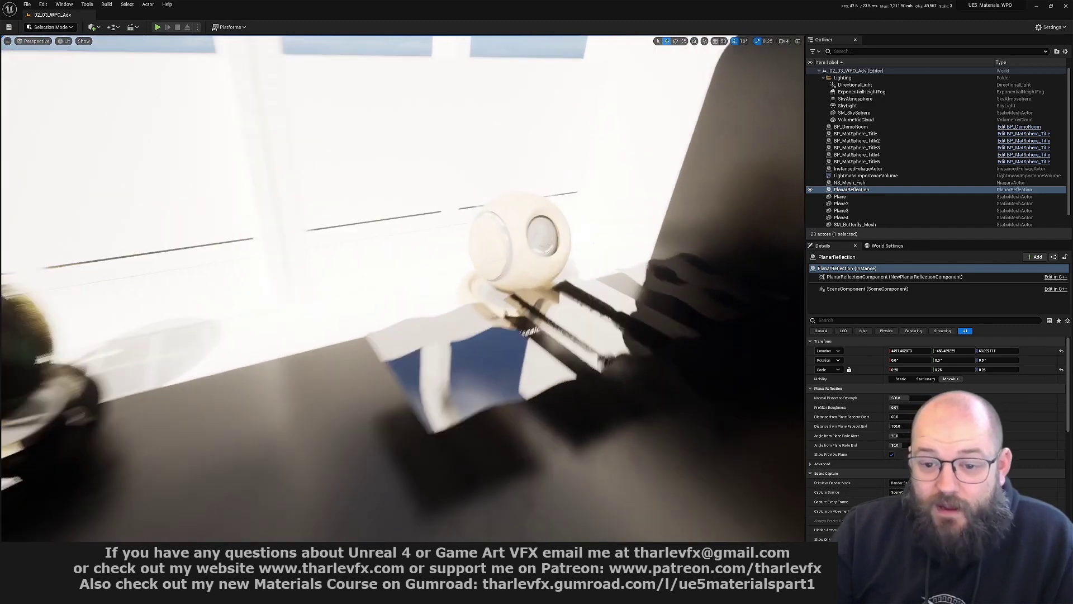
pyautogui.moveTo(443, 314); pyautogui.dragTo(443, 314, button='right')
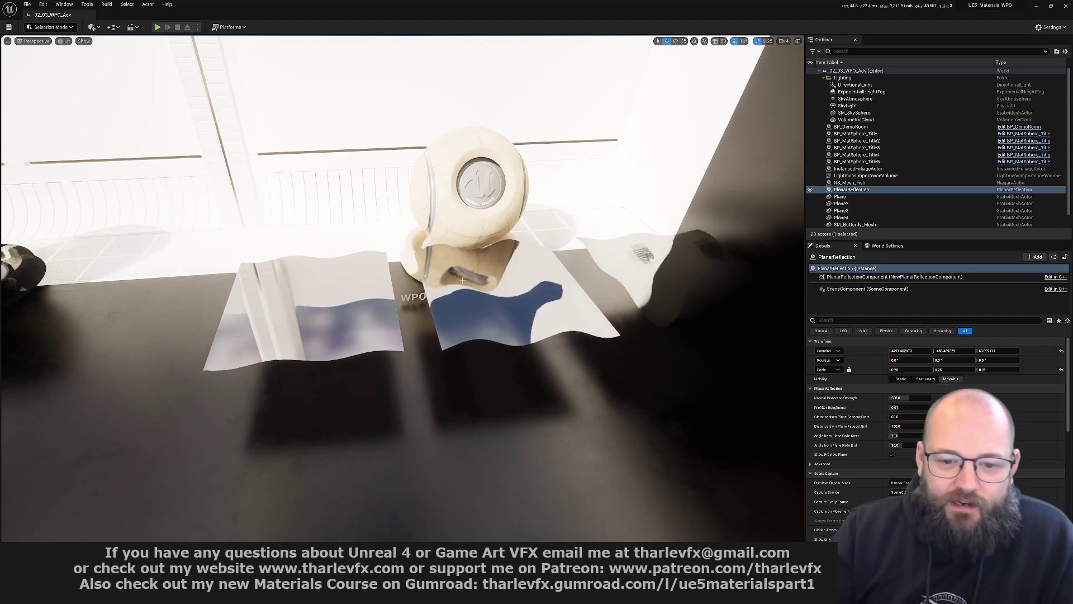
# Open the 02_04_WPO_SpiralWorld level and select the BP_RotationValues actor inside the spiral
pyautogui.hotkey('ctrl', 'space')
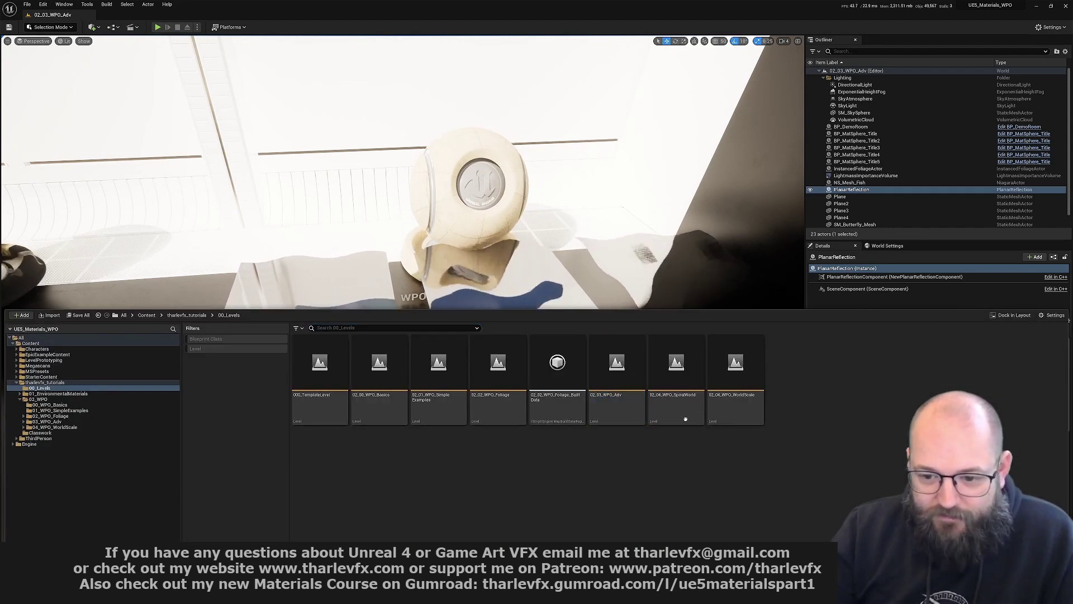
pyautogui.doubleClick(678, 373)
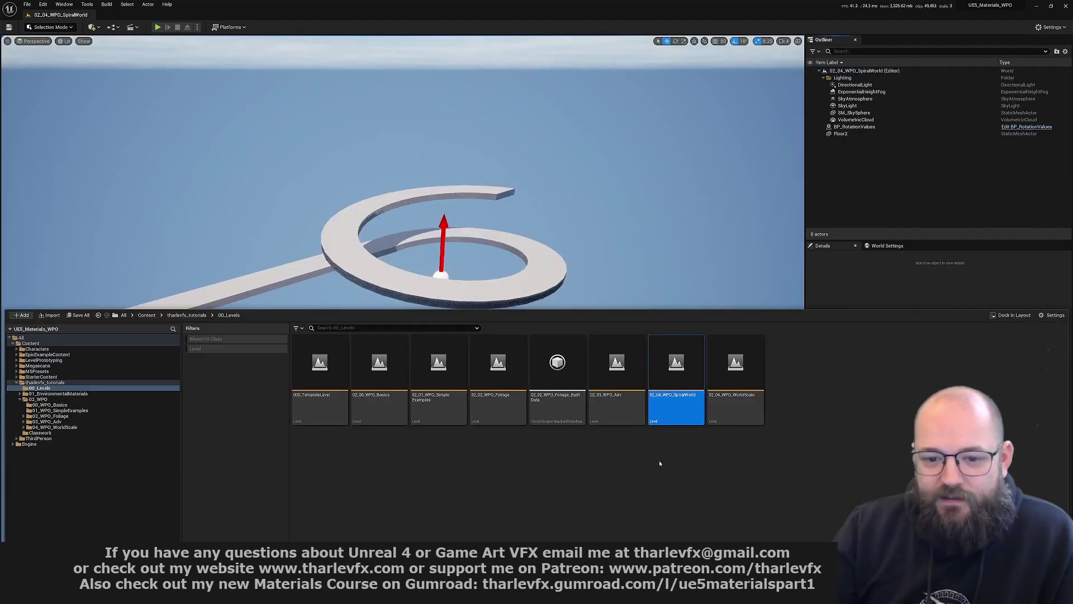
pyautogui.click(575, 269)
pyautogui.click(435, 277)
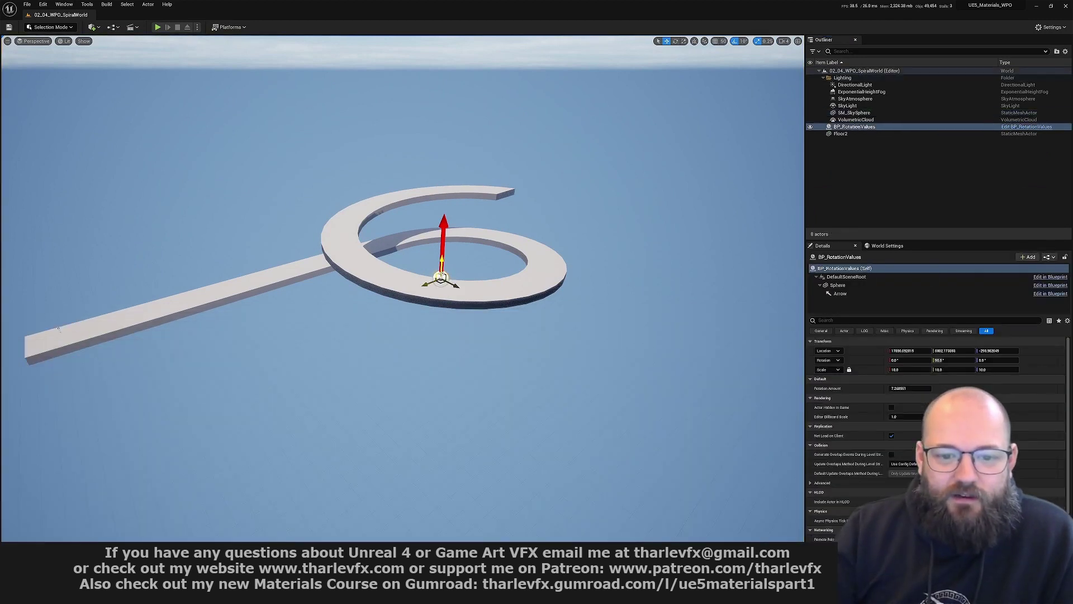
# Move the BP_RotationValues actor around to shift where the floor coils, and increase its Rotation Amount
pyautogui.moveTo(429, 284); pyautogui.dragTo(414, 255)
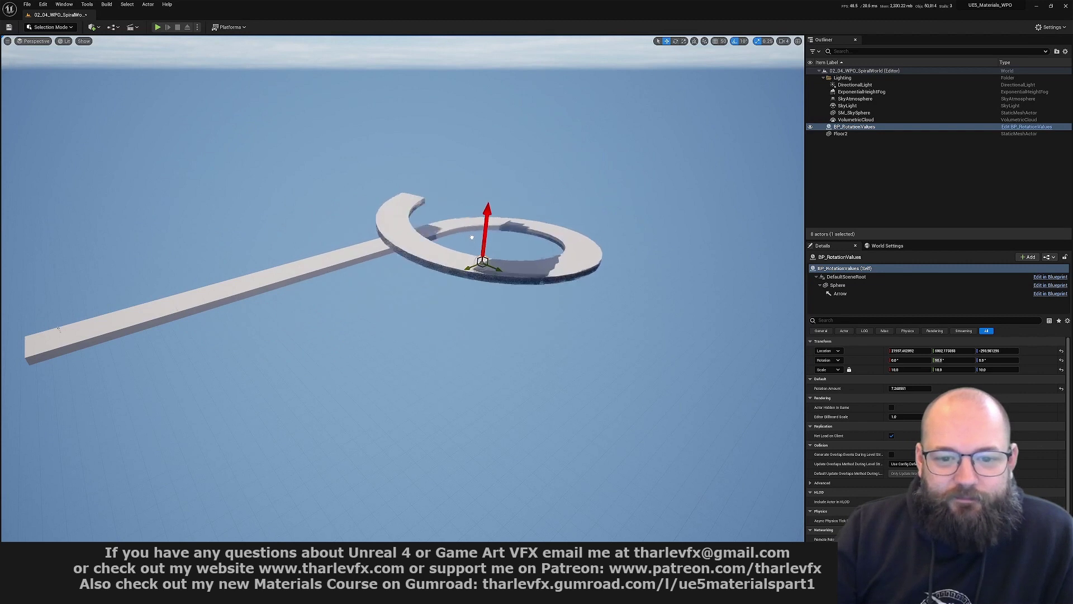
pyautogui.moveTo(482, 262); pyautogui.dragTo(382, 291)
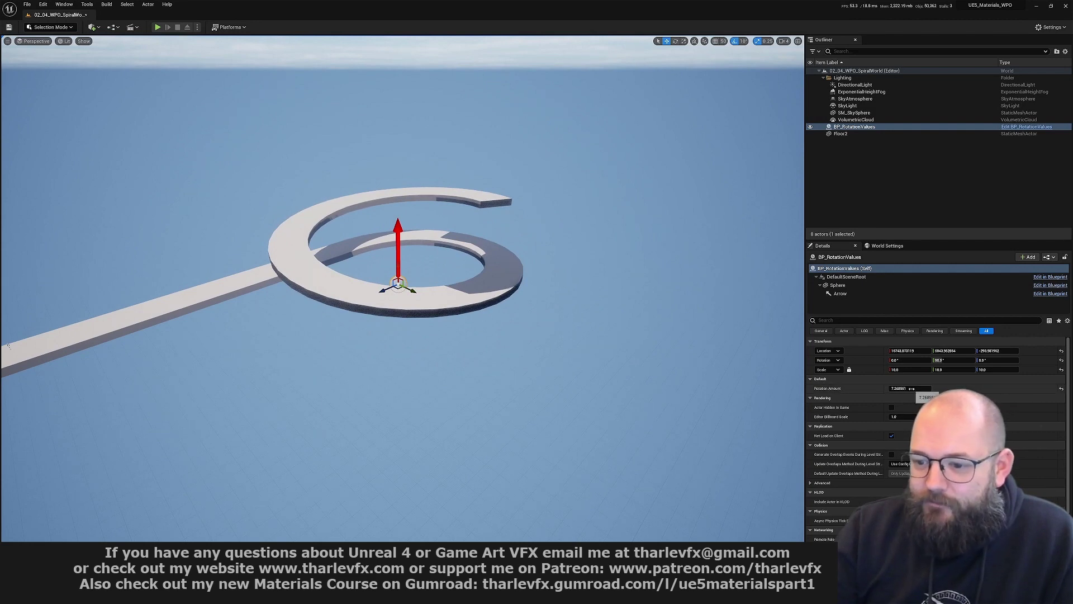
pyautogui.moveTo(911, 387); pyautogui.dragTo(945, 387)
# Open the 02_04_WPO_WorldScale level without saving the changes to the spiral level
pyautogui.hotkey('ctrl', 'space')
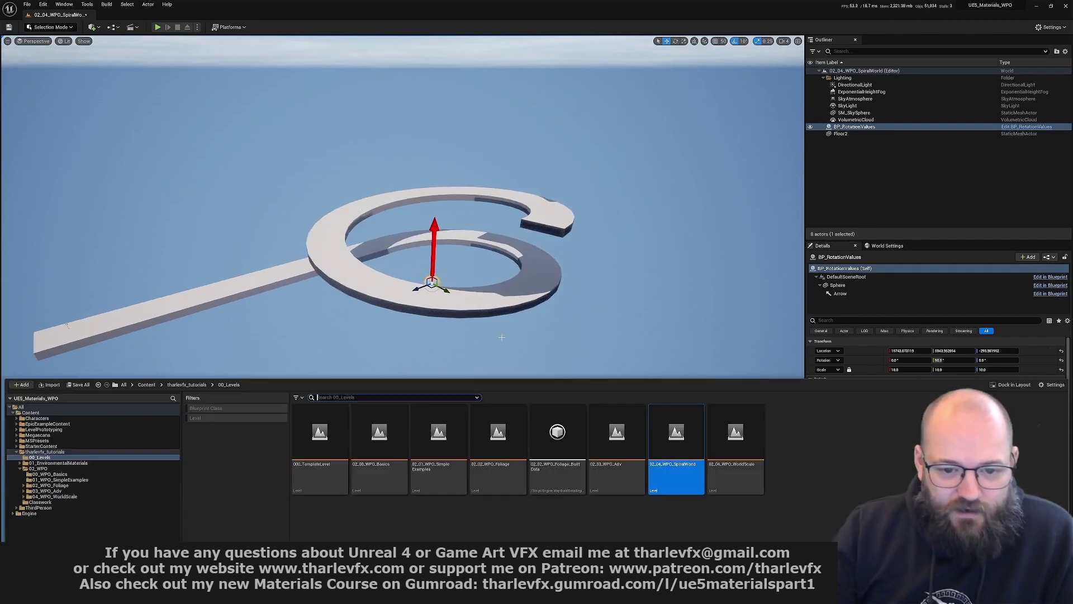
pyautogui.doubleClick(736, 366)
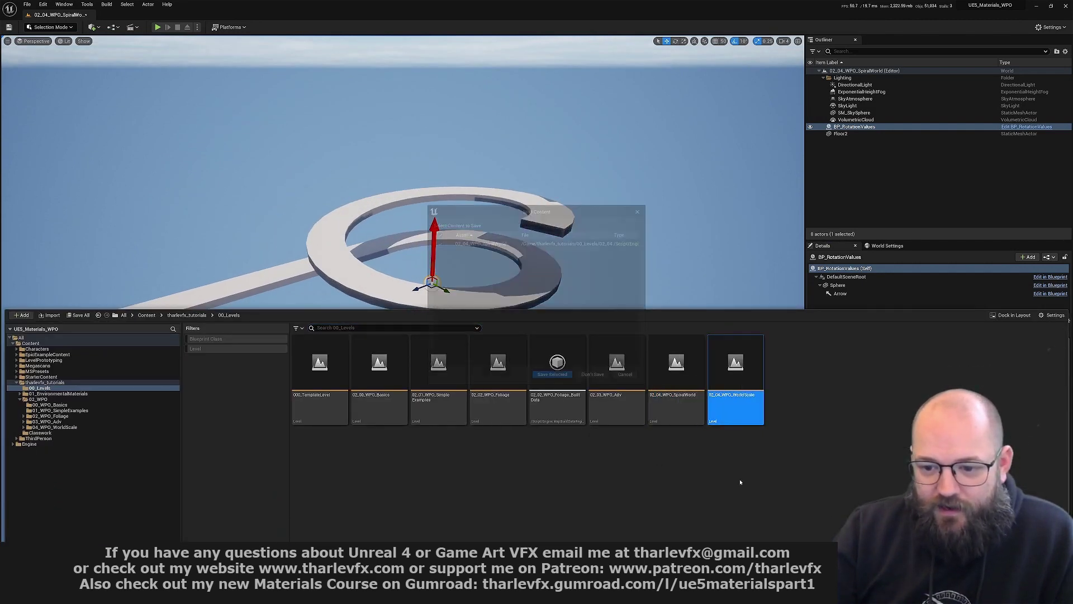
pyautogui.click(594, 377)
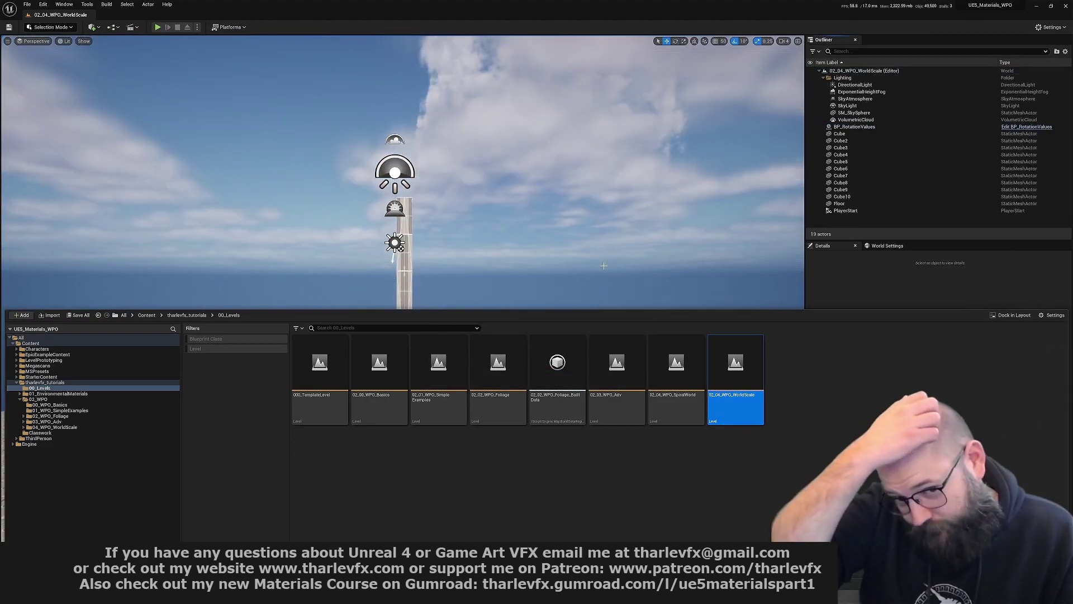
# Play the level in the editor and run the third-person character around the curved floor
pyautogui.hotkey('alt', 'p')
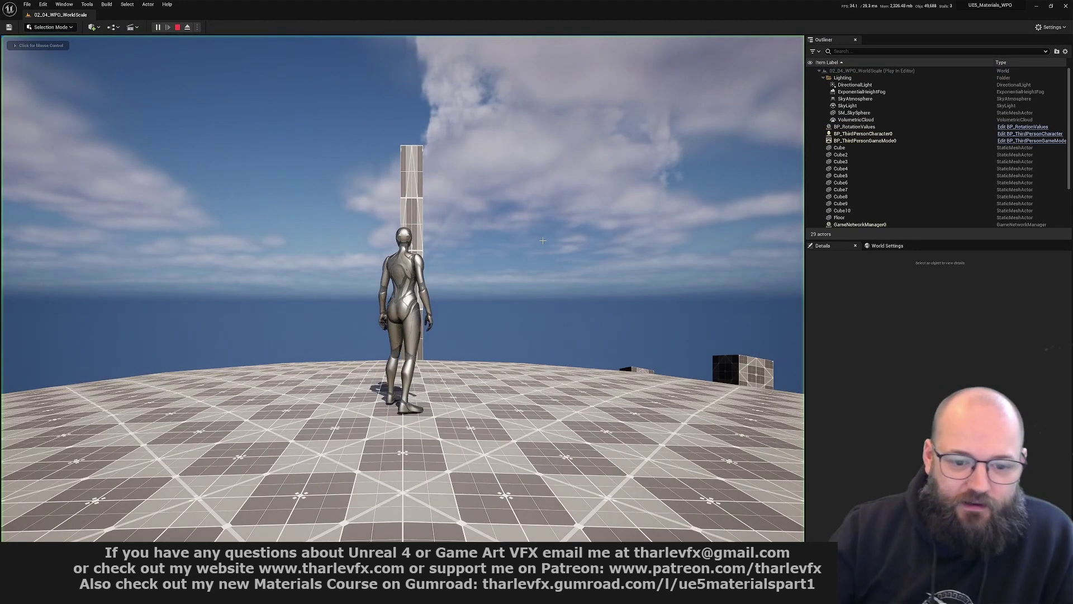
pyautogui.click(403, 288)
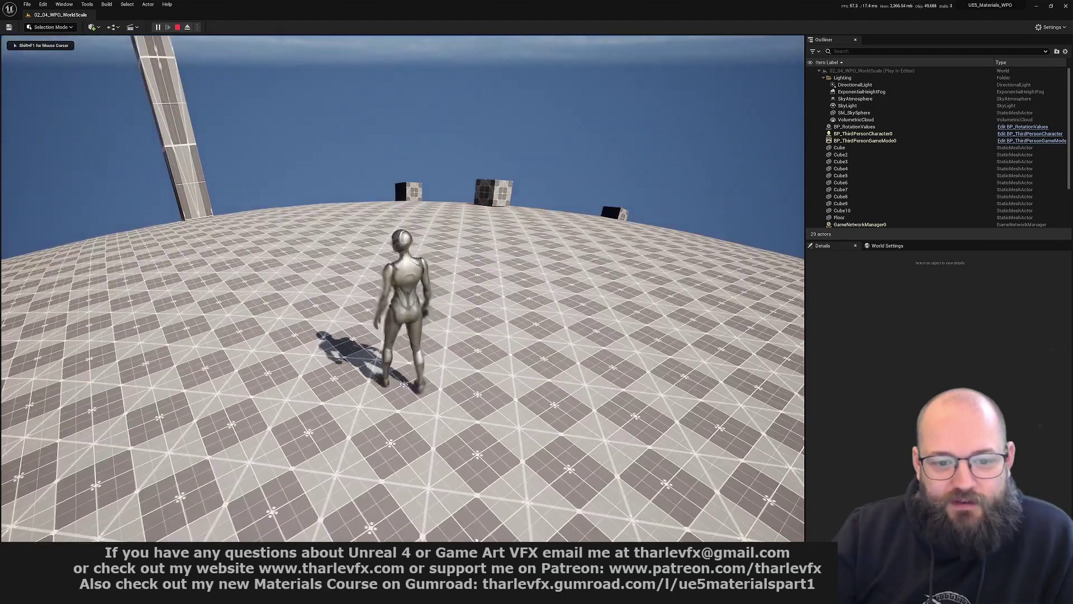
pyautogui.press('a')
pyautogui.press('w')
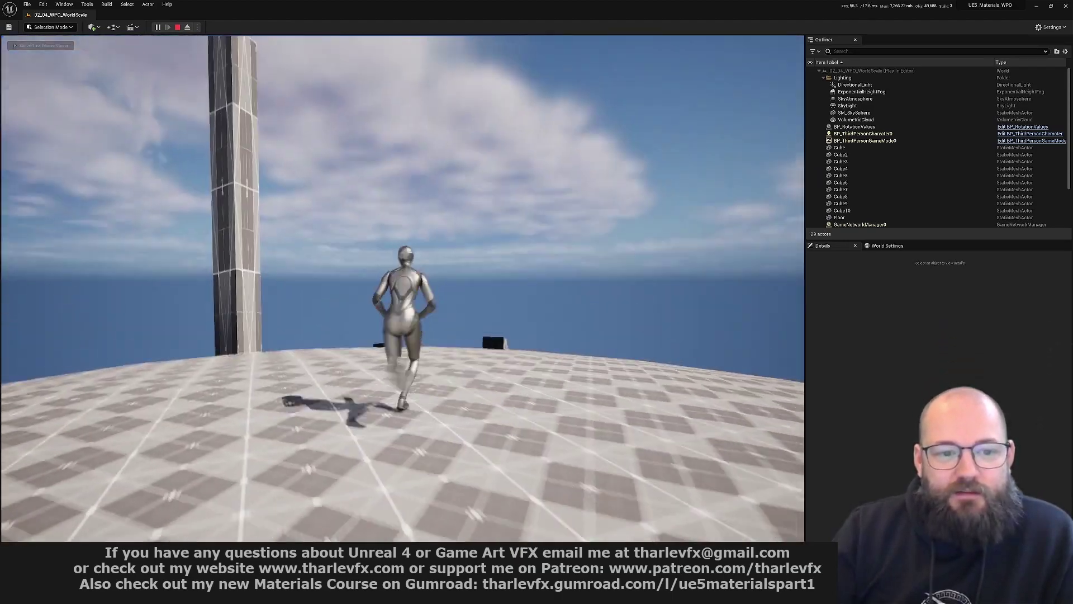
pyautogui.press('w')
pyautogui.press('d')
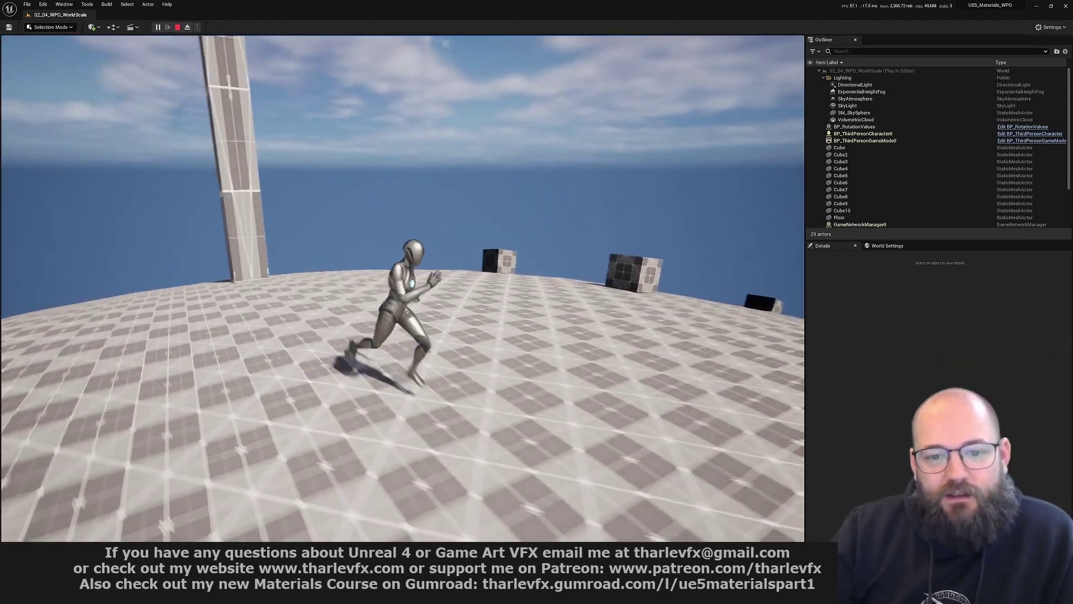
pyautogui.press('s')
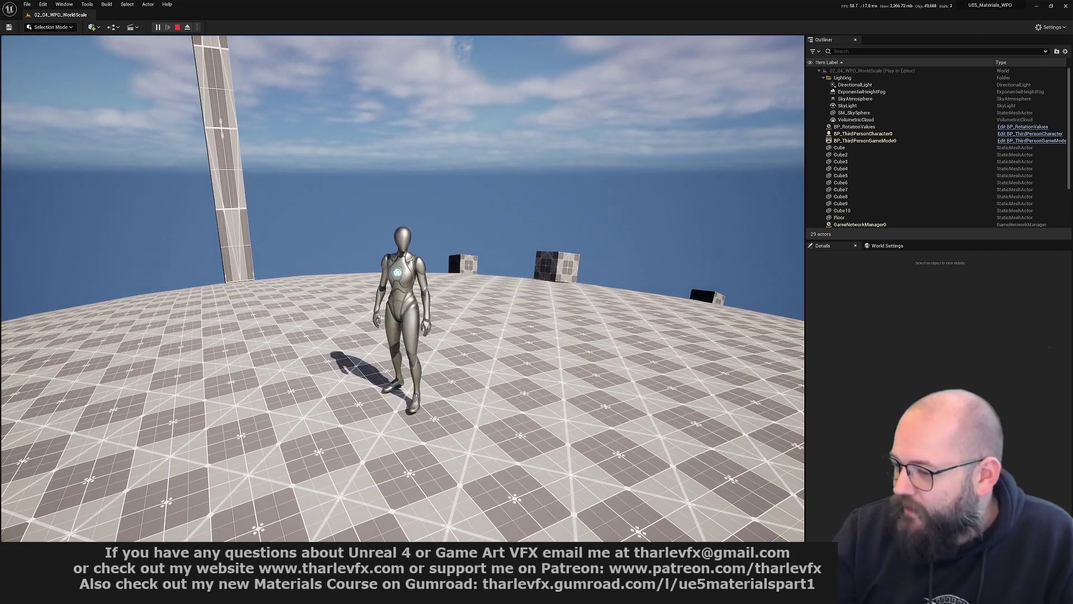
# Run the character toward the tall pillar and sideways across the curved floor, ending the play session at the close
pyautogui.press('w')
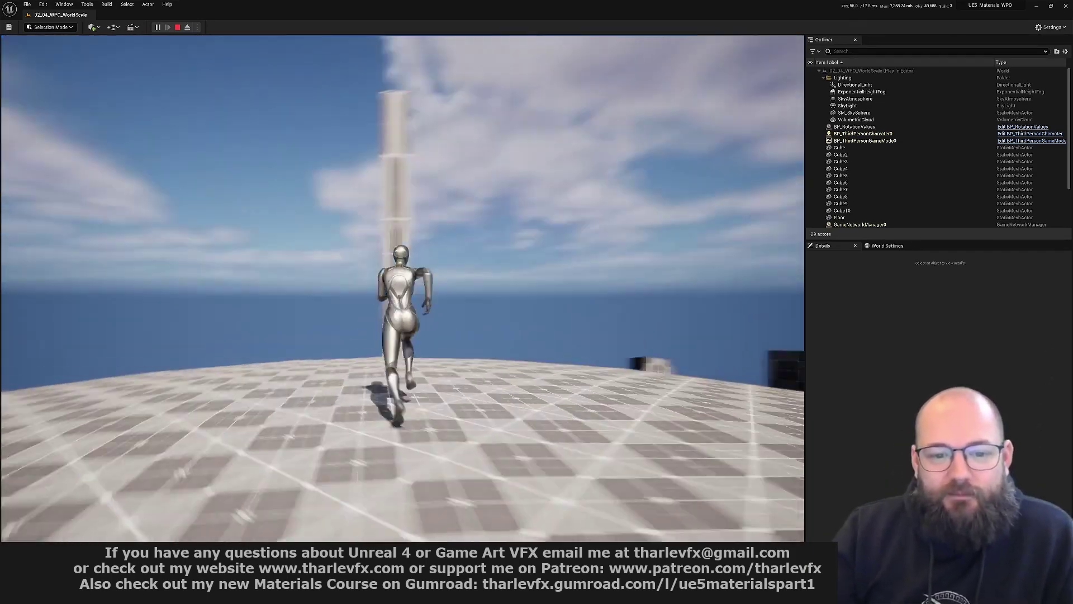
pyautogui.press('a')
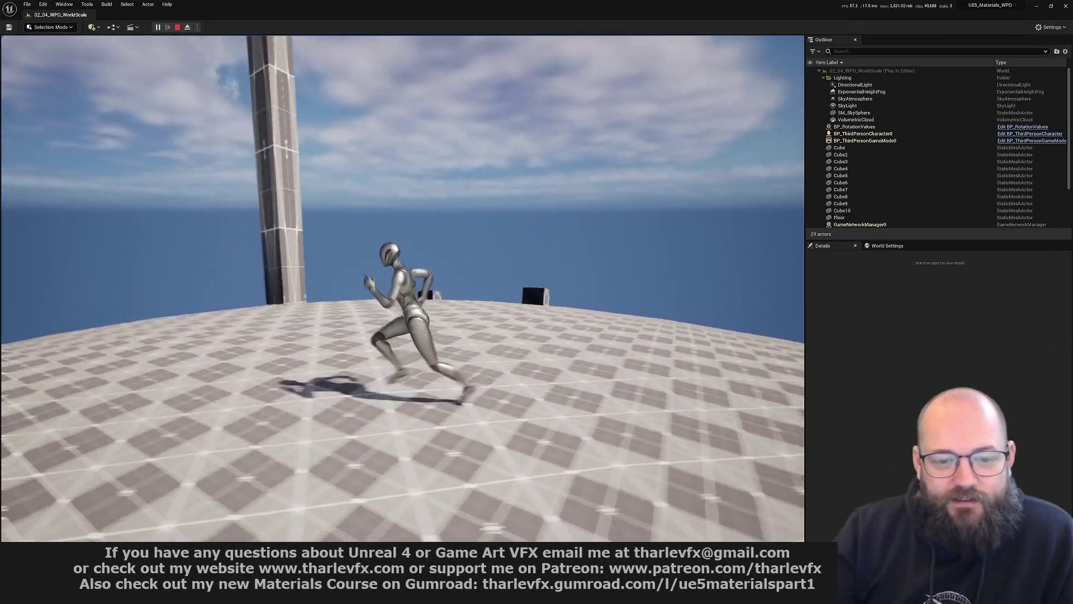
pyautogui.press('d')
pyautogui.press('Escape')
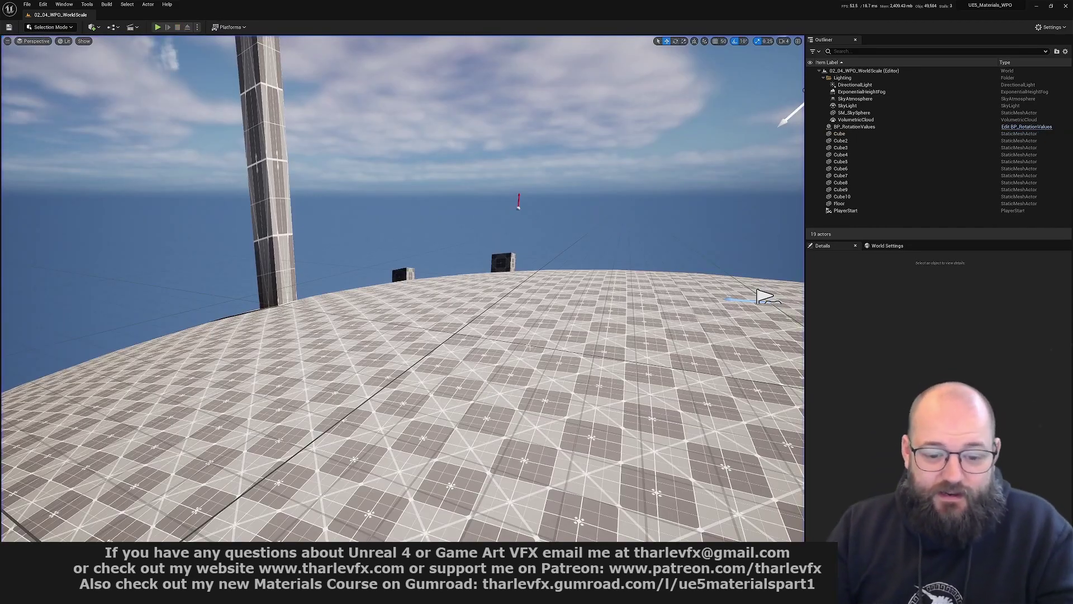
pyautogui.press('s')
pyautogui.moveTo(502, 380); pyautogui.dragTo(482, 387, button='right')
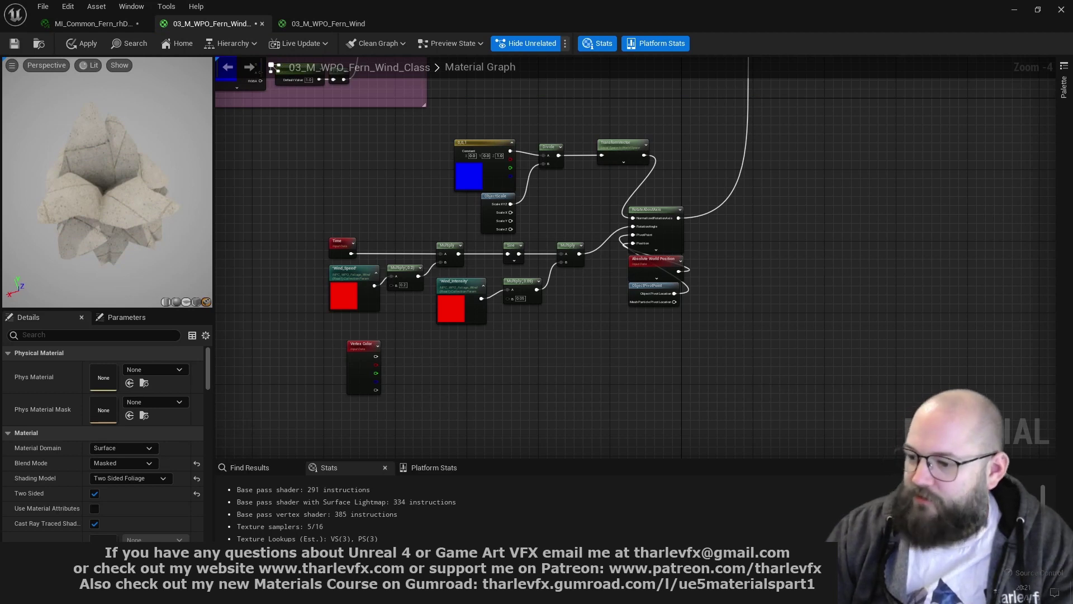
# Add a Collection Parameter node in the empty graph area below the Vertex Color node of the 03_M_WPO_Fern_Wind_Class material
pyautogui.moveTo(367, 193); pyautogui.dragTo(397, 192, button='right')
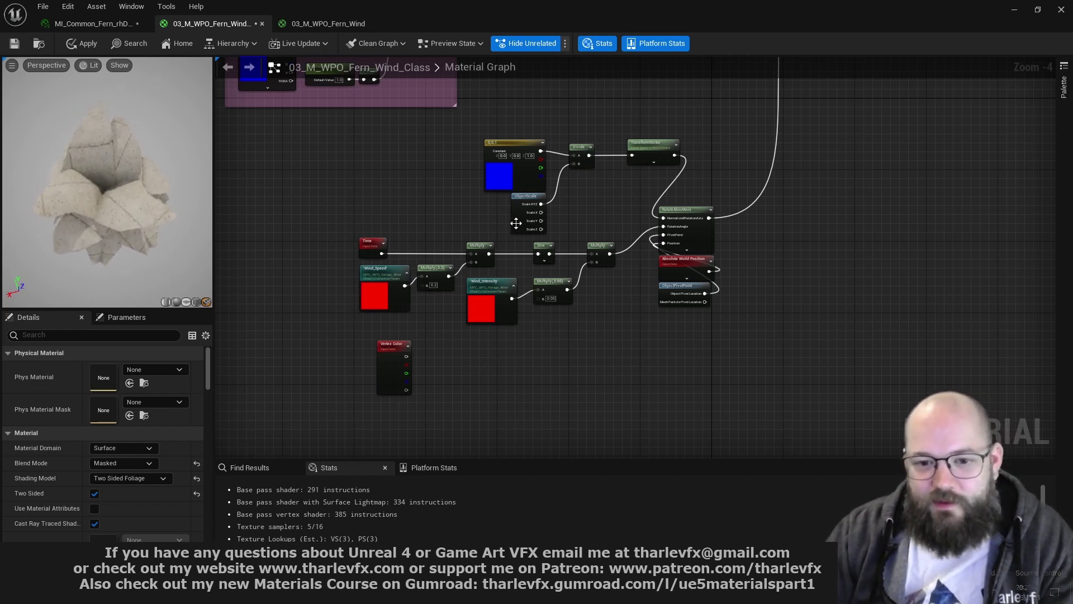
pyautogui.moveTo(514, 220); pyautogui.dragTo(514, 226)
pyautogui.click(481, 209)
pyautogui.moveTo(503, 408); pyautogui.dragTo(525, 177, button='right')
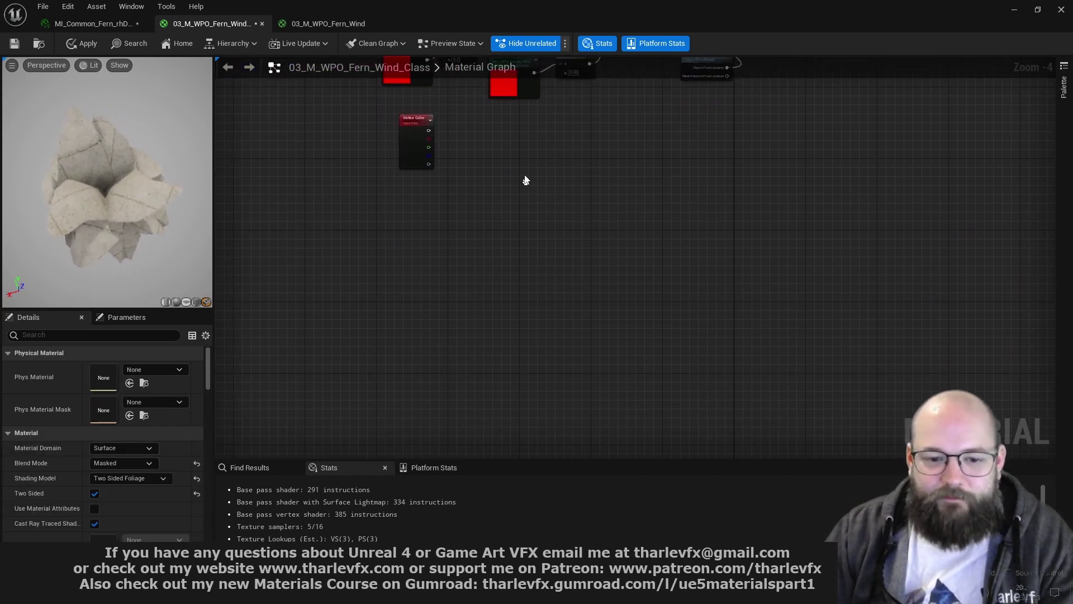
pyautogui.rightClick(380, 225)
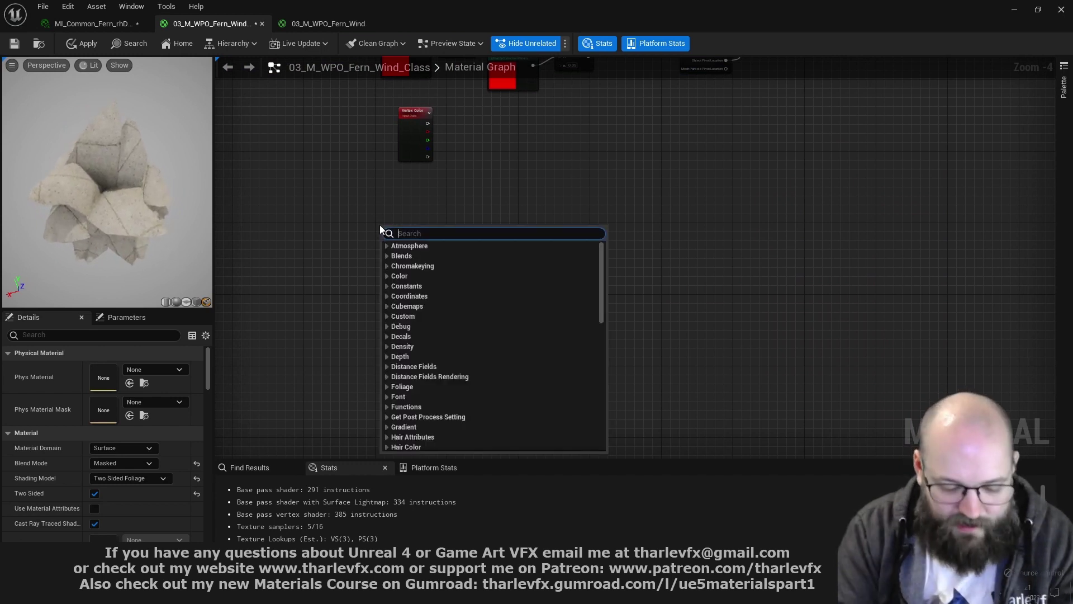
pyautogui.write('cos')
pyautogui.press('Return')
pyautogui.click(380, 226)
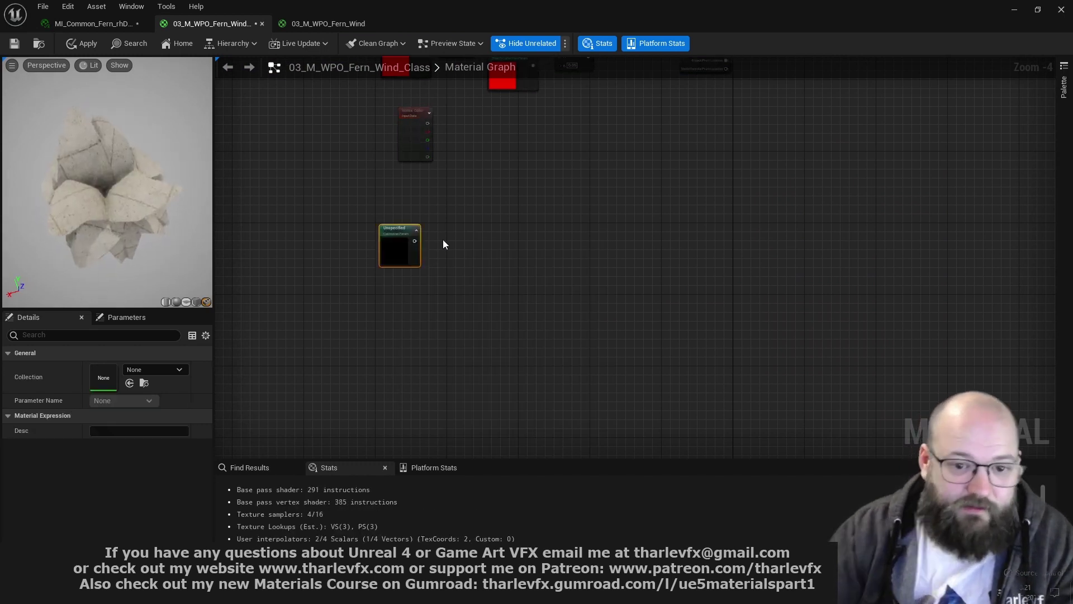
pyautogui.scroll(5, 391, 255)
# Assign the MPC_WPO_Foliage_Wind collection to the Collection Parameter node, choose Wind_Direction as its parameter, and reposition the node
pyautogui.click(160, 369)
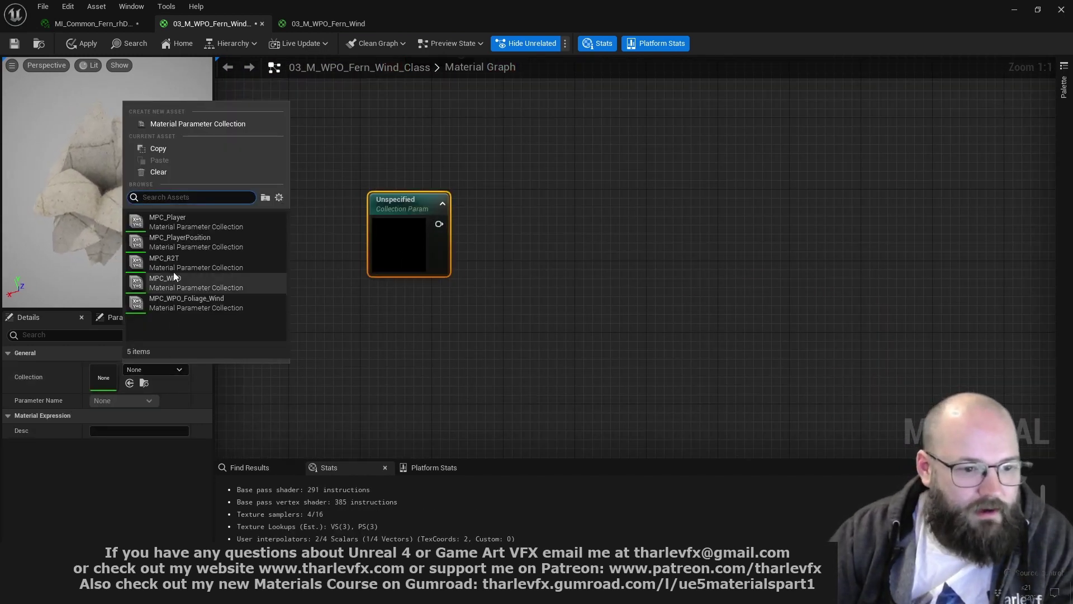
pyautogui.click(196, 302)
pyautogui.click(128, 400)
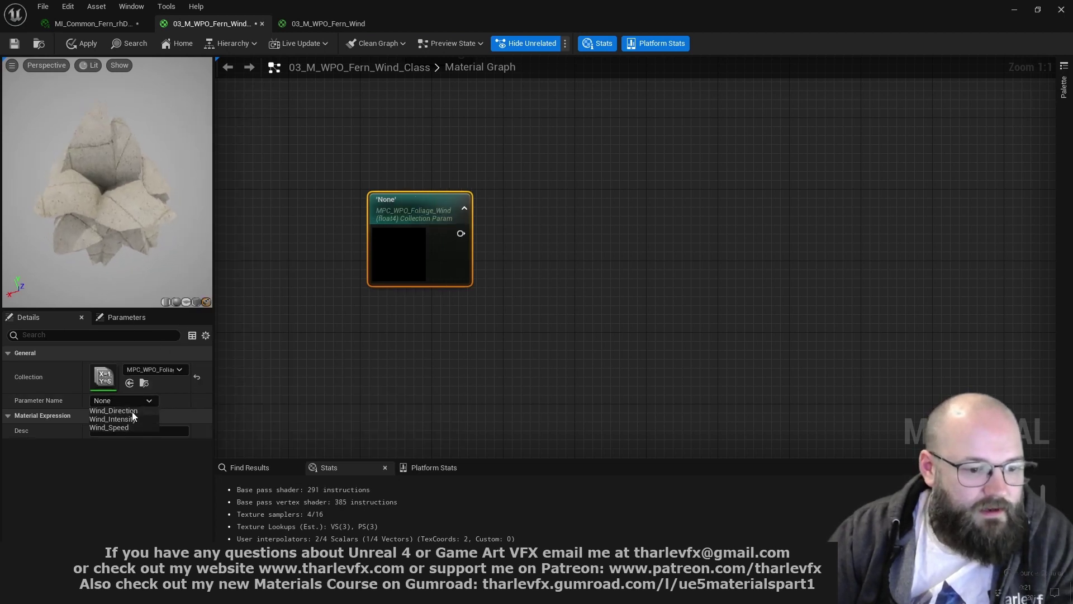
pyautogui.click(132, 412)
pyautogui.moveTo(423, 254); pyautogui.dragTo(413, 217)
pyautogui.moveTo(505, 213); pyautogui.dragTo(514, 237, button='right')
pyautogui.click(514, 237)
# Connect a ComponentMask node to the Wind_Direction output and enable its B channel alongside R and G
pyautogui.moveTo(461, 220); pyautogui.dragTo(488, 214)
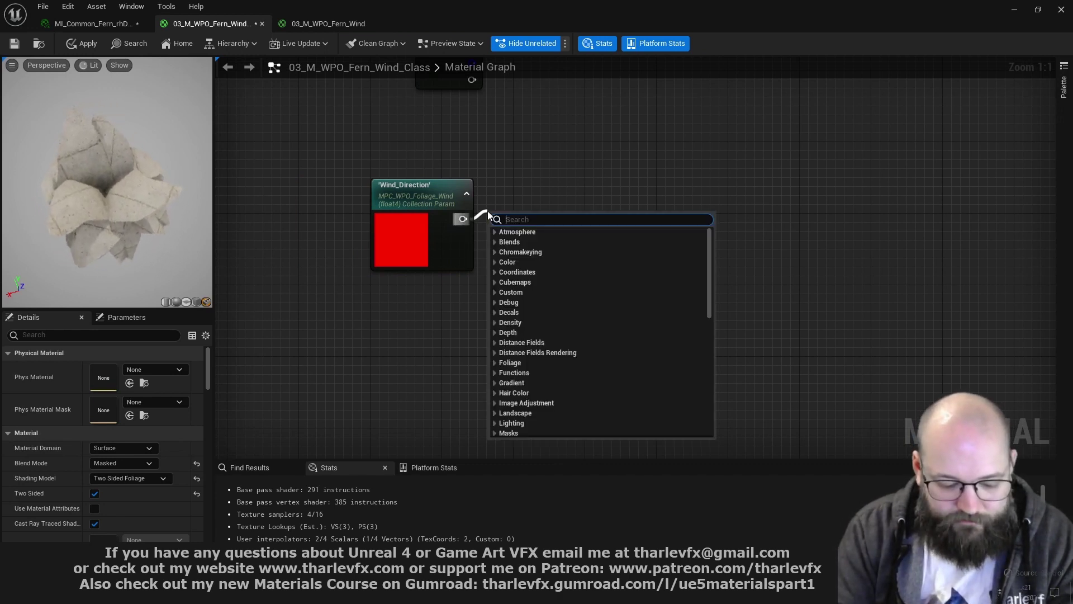
pyautogui.write('c')
pyautogui.press('BackSpace')
pyautogui.write('mask')
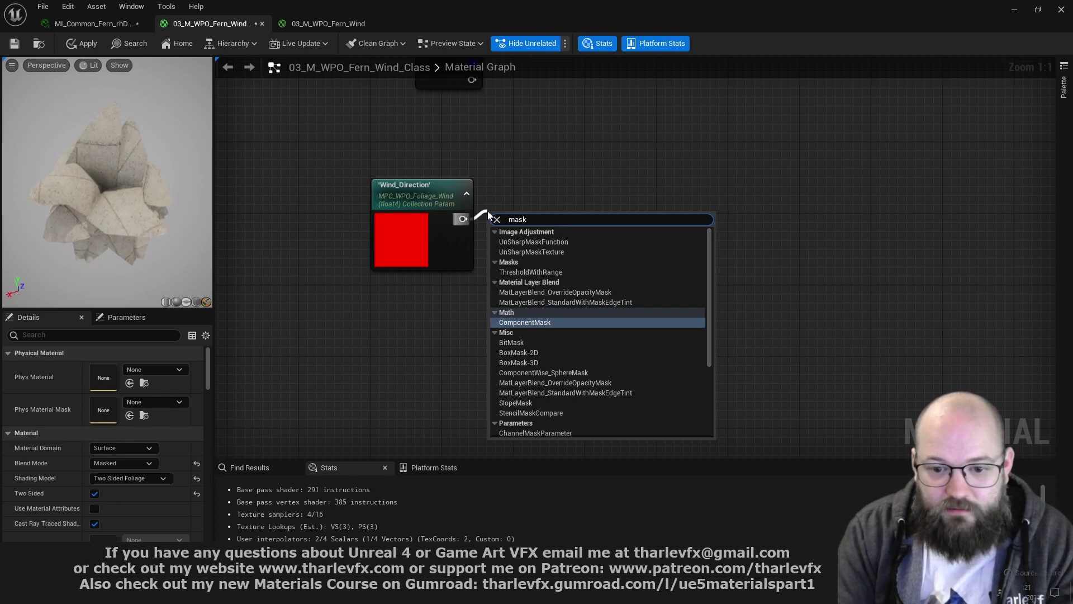
pyautogui.press('Return')
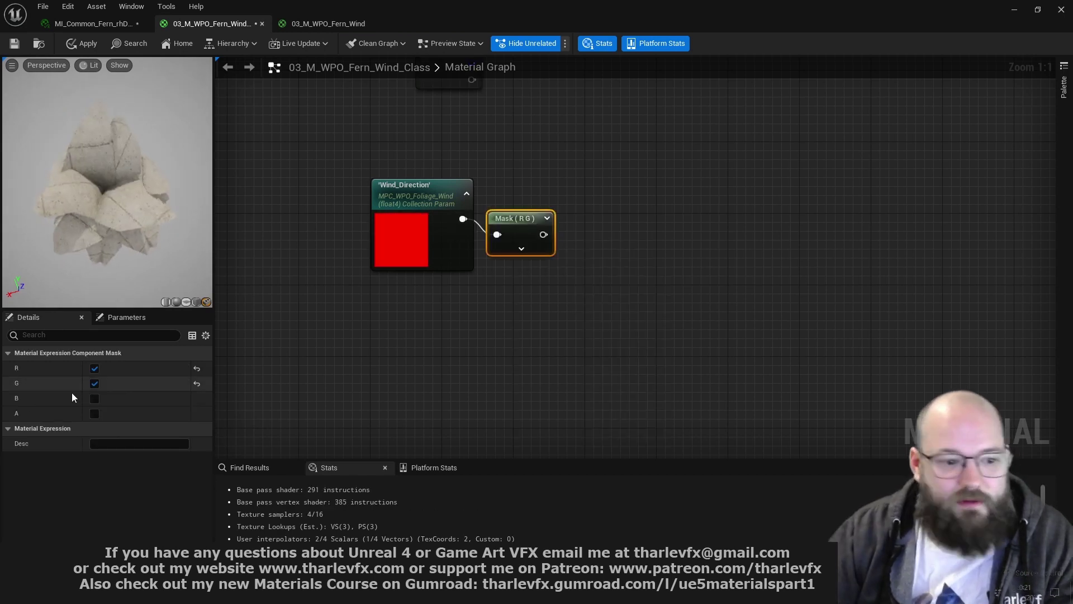
pyautogui.click(95, 398)
# Connect the RGB mask's output to input A of a new Cross node and leave some space between them
pyautogui.moveTo(526, 217); pyautogui.dragTo(591, 205)
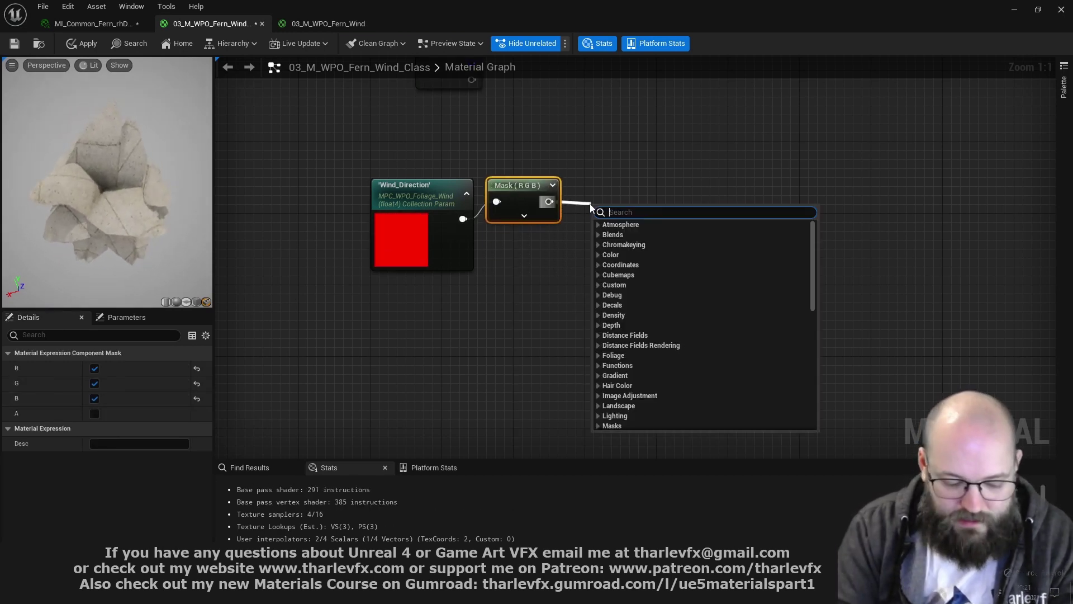
pyautogui.write('cross')
pyautogui.press('Return')
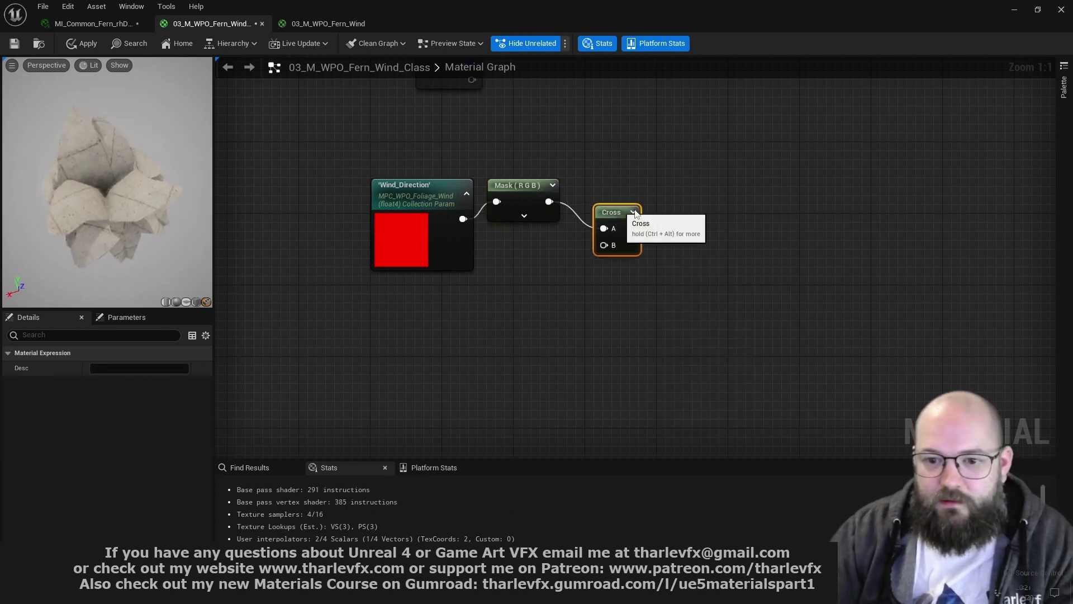
pyautogui.moveTo(591, 208); pyautogui.dragTo(622, 209)
pyautogui.click(546, 307)
# Add a three-component constant of 0,0,1 below the Wind_Direction node and connect it to input B of the Cross node
pyautogui.rightClick(374, 284)
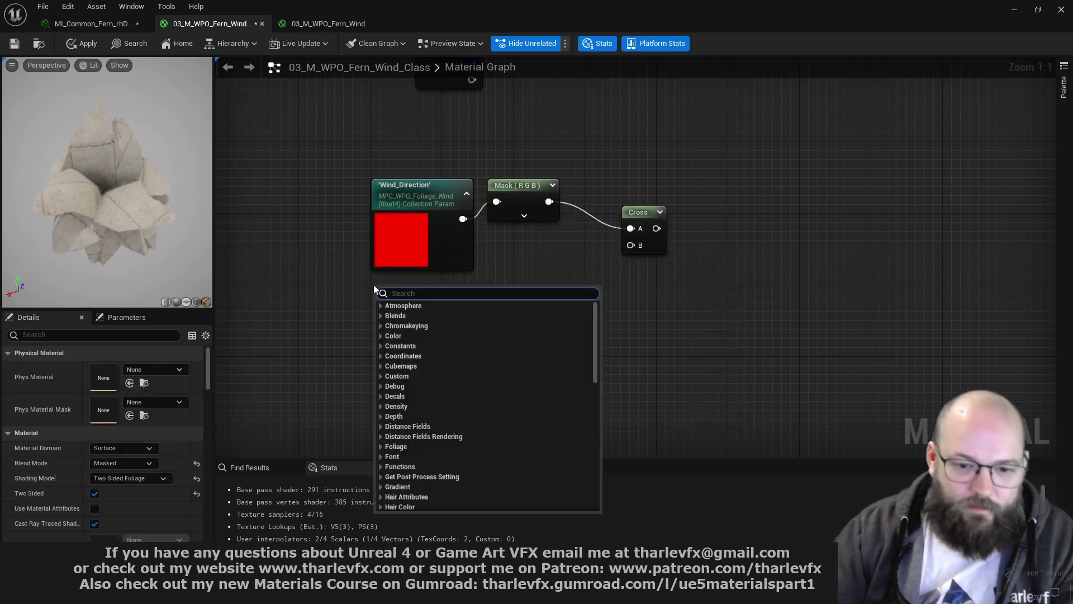
pyautogui.click(358, 293)
pyautogui.press('3')
pyautogui.click(367, 287)
pyautogui.click(455, 320)
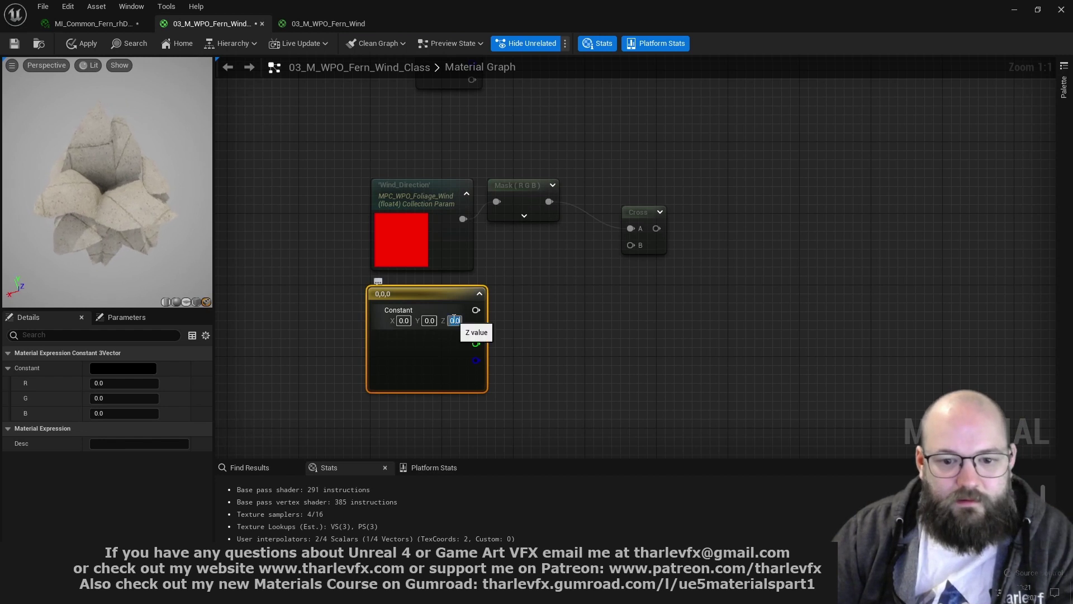
pyautogui.write('1')
pyautogui.press('Return')
pyautogui.moveTo(476, 310); pyautogui.dragTo(657, 259)
pyautogui.click(577, 262)
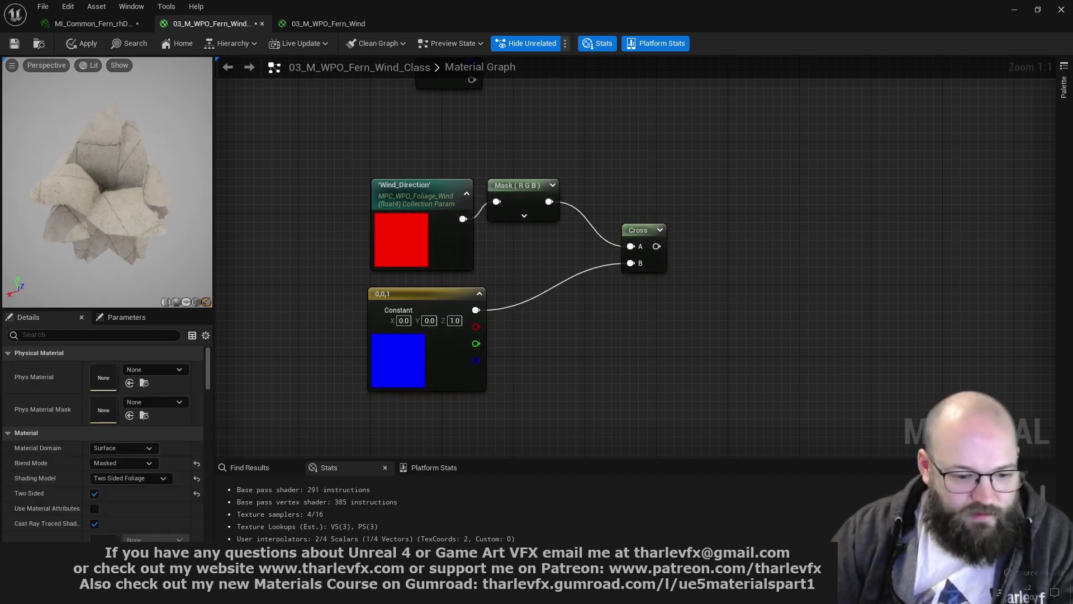
# Launch Epic Pen over the material editor and clear the old drawings from the screen
pyautogui.press('super')
pyautogui.write('epic')
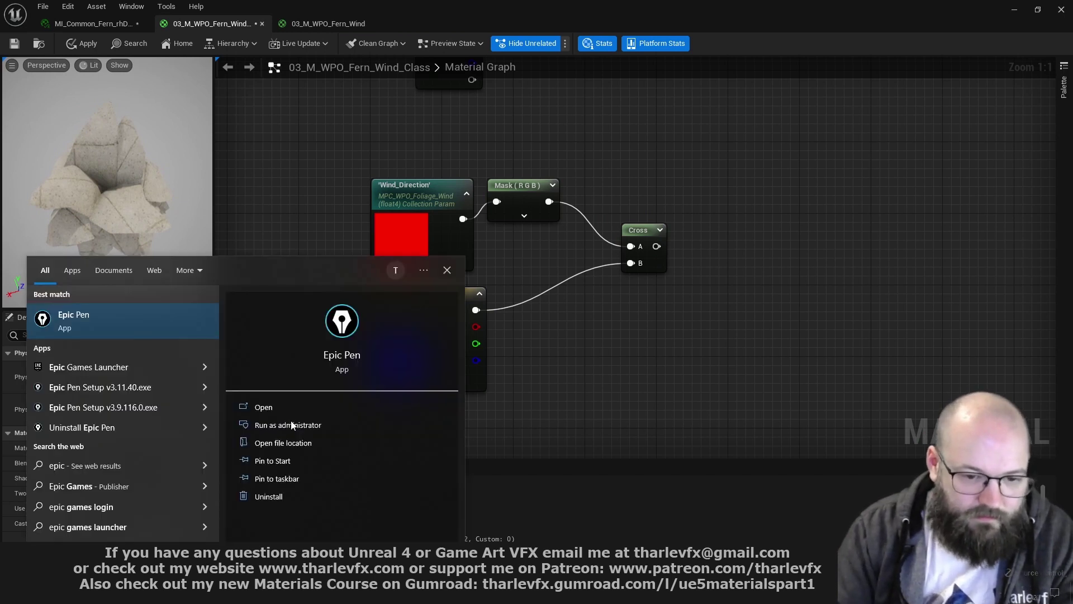
pyautogui.press('Return')
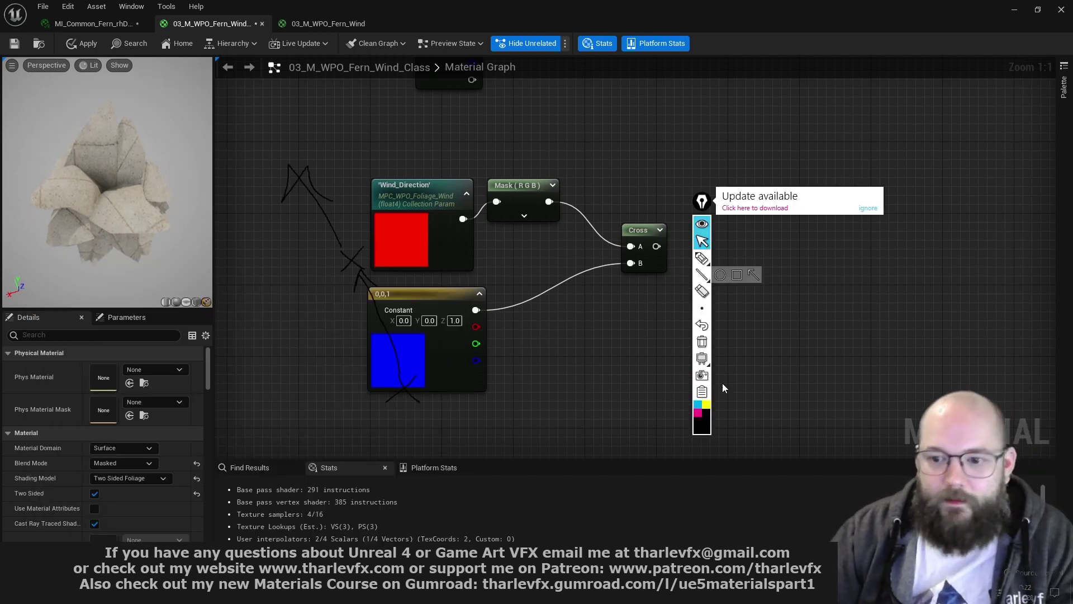
pyautogui.click(702, 341)
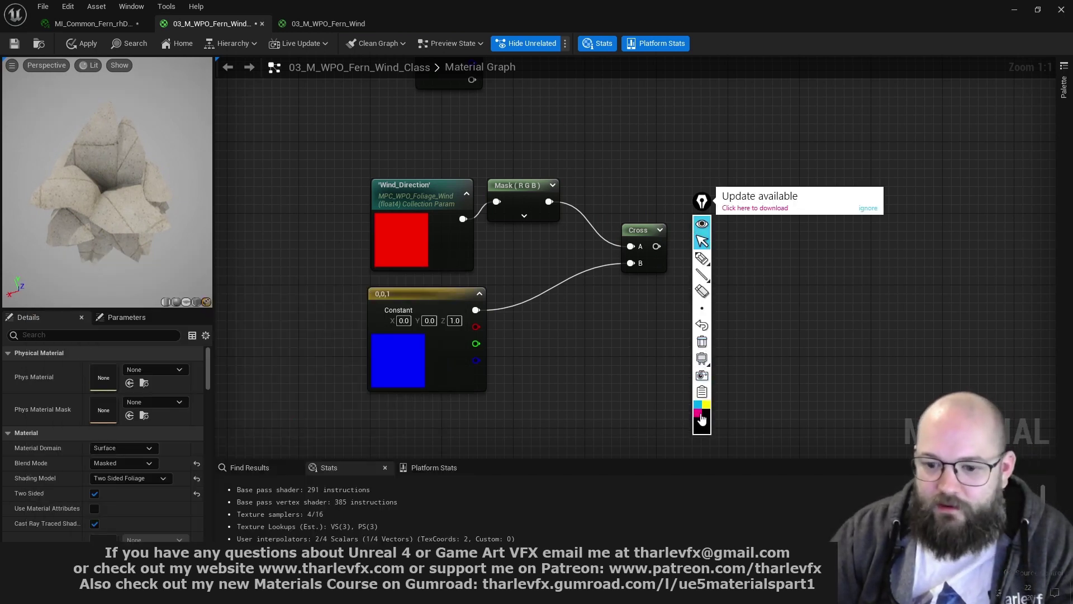
# Draw a horizontal wind arrow beside the fern in the material preview and an upward arrow from its centre
pyautogui.click(702, 258)
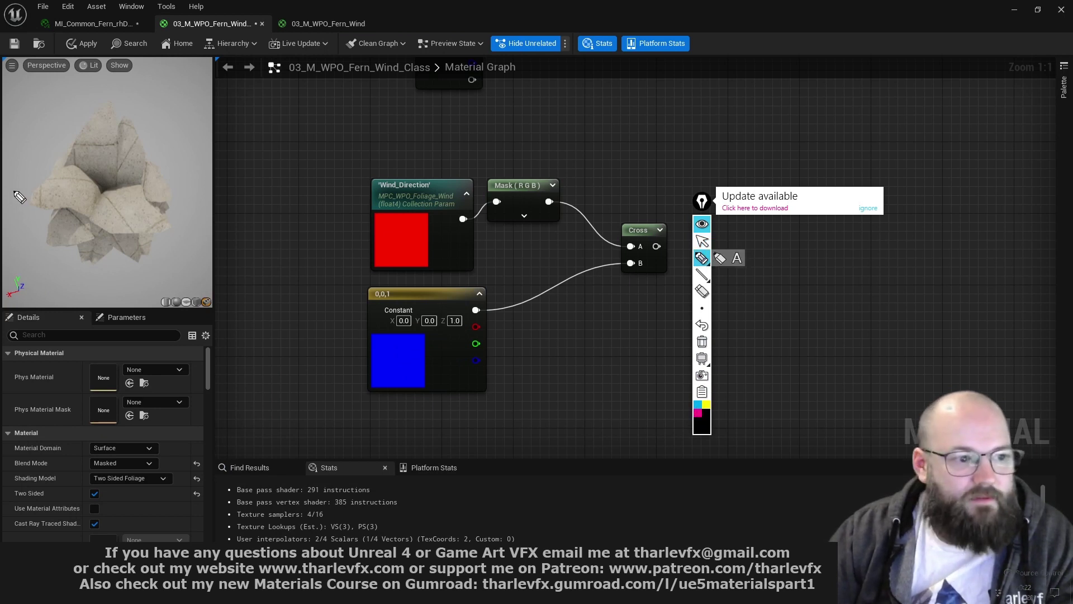
pyautogui.click(702, 241)
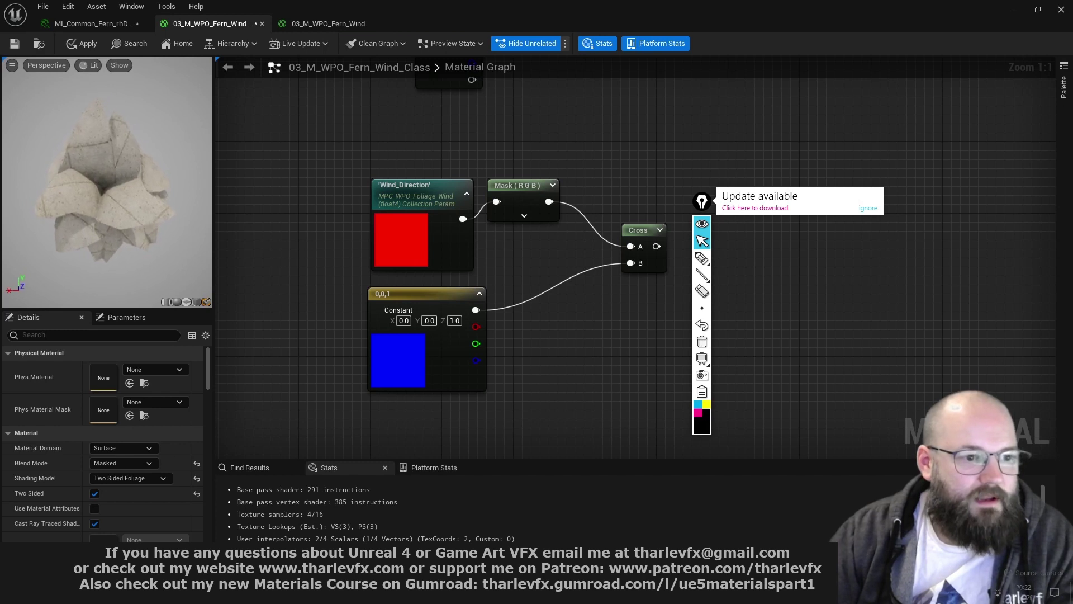
pyautogui.click(702, 258)
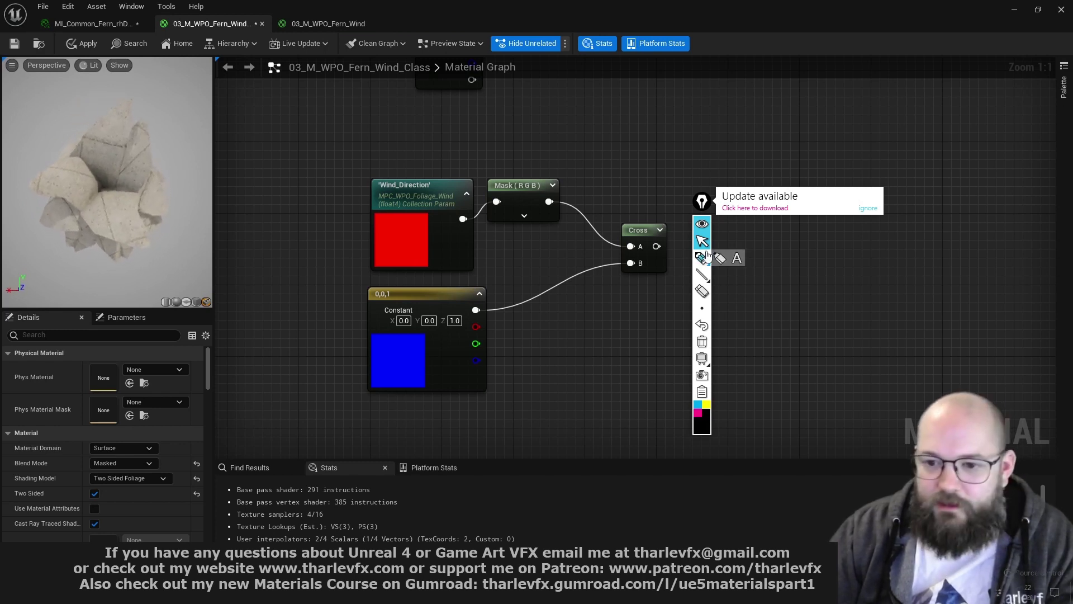
pyautogui.moveTo(5, 189); pyautogui.dragTo(18, 190)
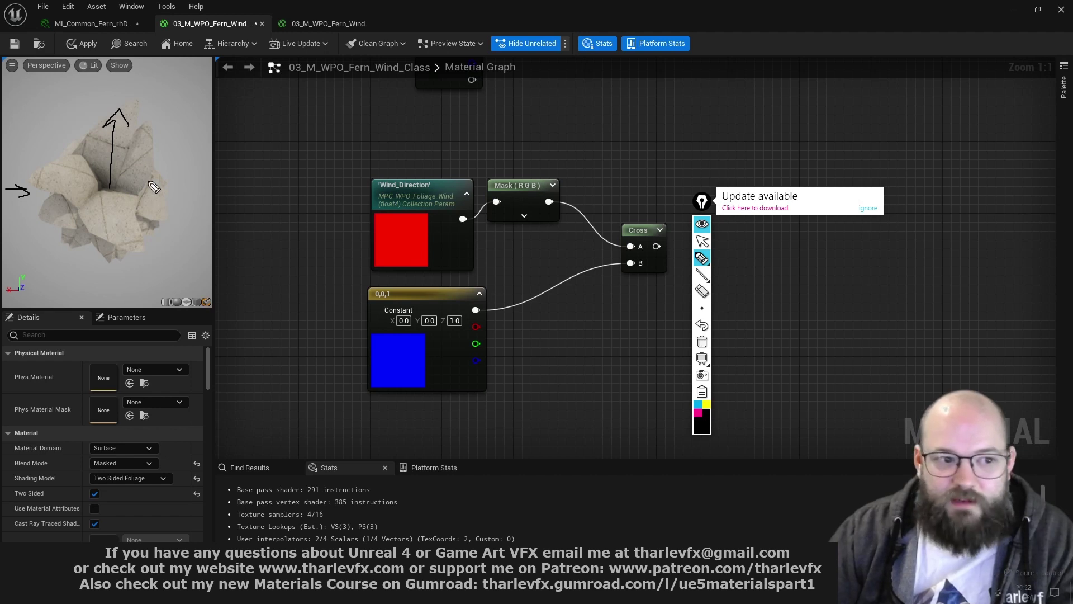
# Switch the annotation tool back to the cursor, dismiss its update notice, and move its toolbar clear of the graph nodes
pyautogui.click(702, 240)
pyautogui.moveTo(707, 208); pyautogui.dragTo(907, 204)
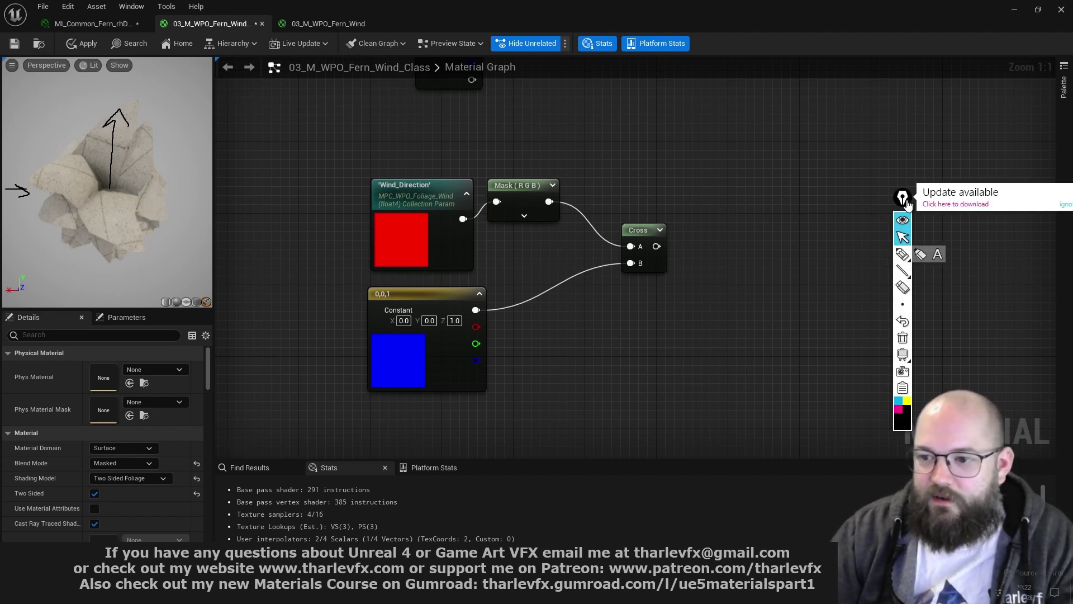
pyautogui.click(1000, 170)
pyautogui.moveTo(835, 166); pyautogui.dragTo(1025, 151)
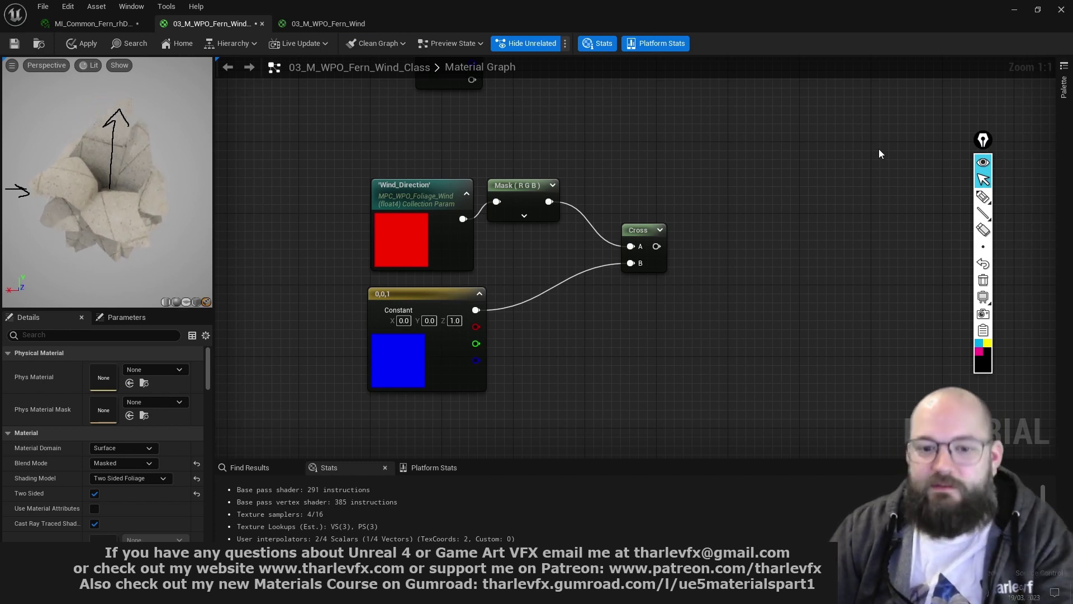
# Tidy the Cross inputs by aligning the 0,0,1 constant directly beneath the Wind_Direction node
pyautogui.click(408, 243)
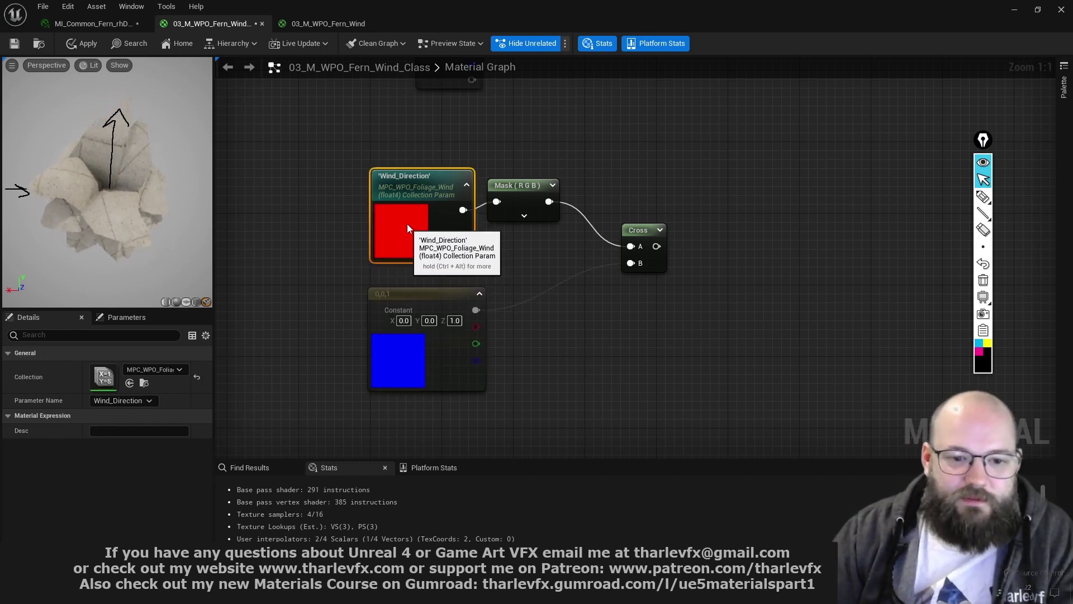
pyautogui.moveTo(402, 304); pyautogui.dragTo(406, 290)
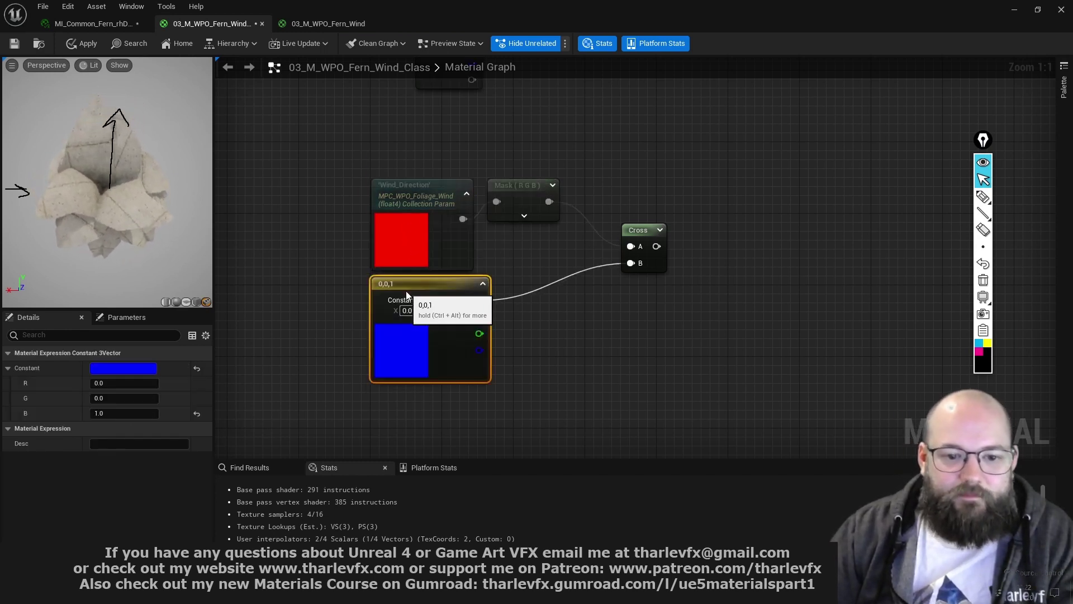
pyautogui.click(330, 284)
pyautogui.moveTo(330, 284); pyautogui.dragTo(335, 262, button='right')
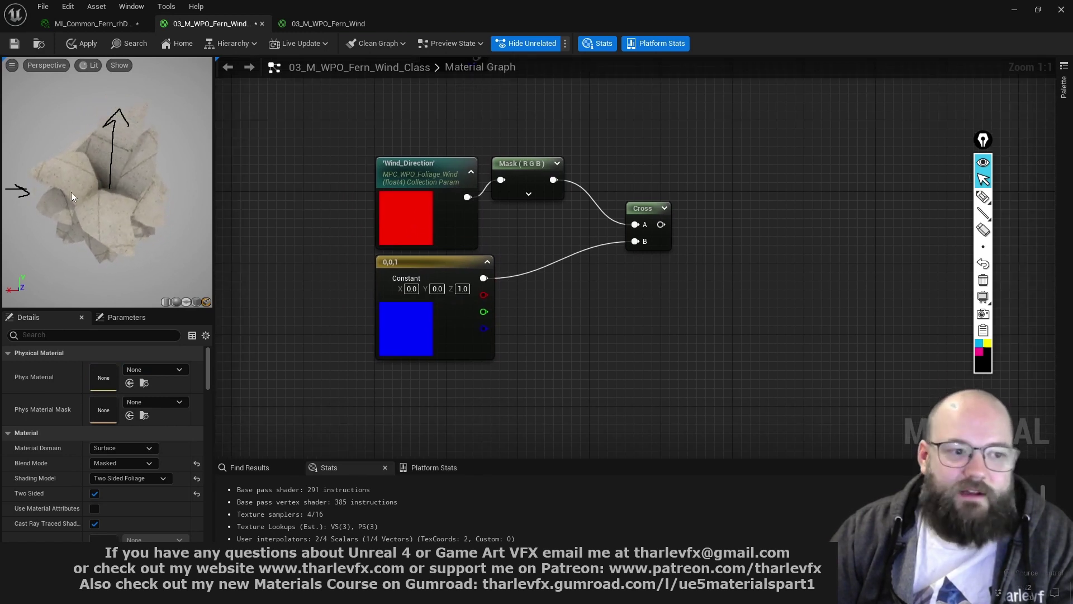
# Add an Absolute World Position node below the 0,0,1 constant
pyautogui.moveTo(593, 377); pyautogui.dragTo(574, 313, button='right')
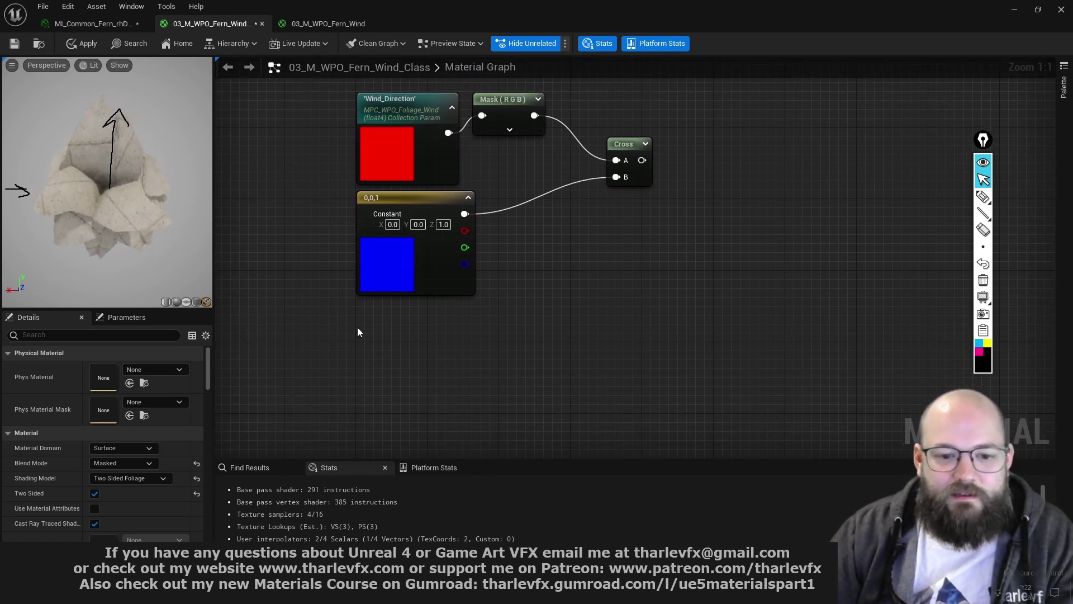
pyautogui.rightClick(355, 324)
pyautogui.write('world')
pyautogui.press('Return')
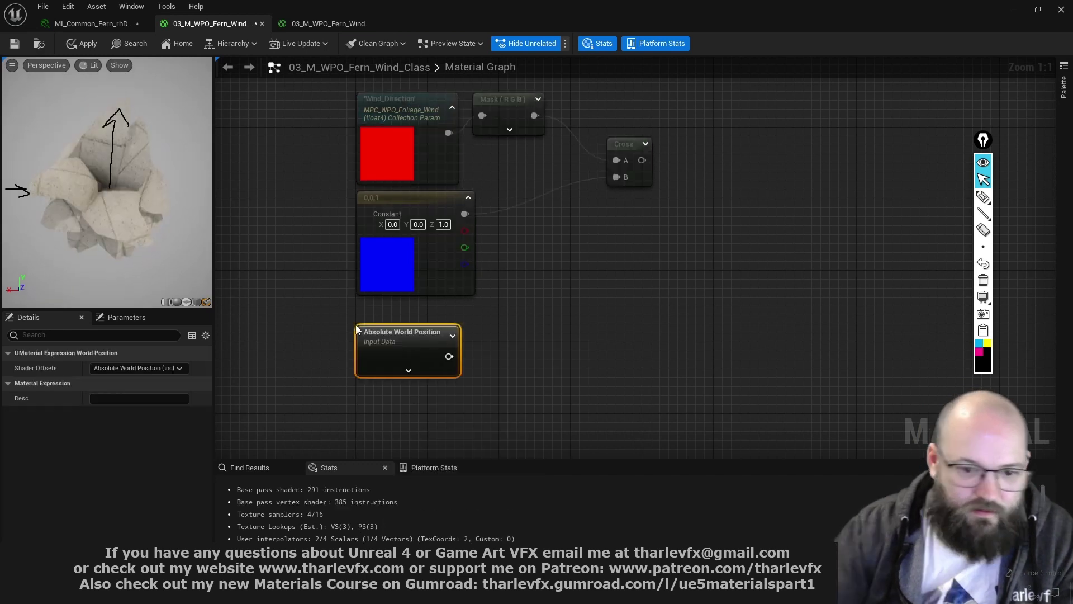
pyautogui.moveTo(397, 398); pyautogui.dragTo(411, 365, button='right')
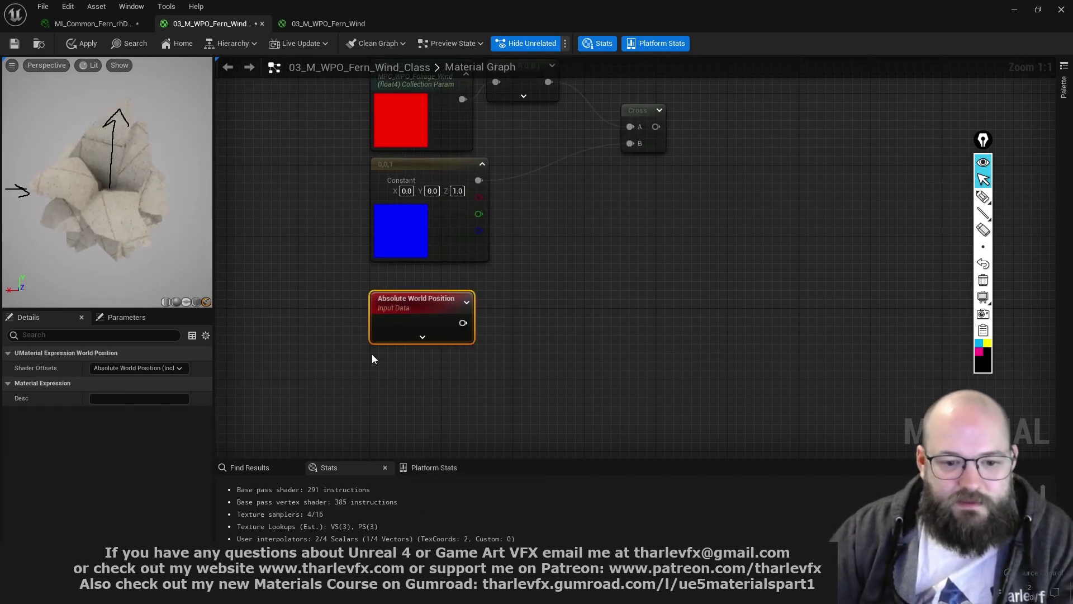
pyautogui.rightClick(371, 354)
pyautogui.write('objec')
pyautogui.press('Return')
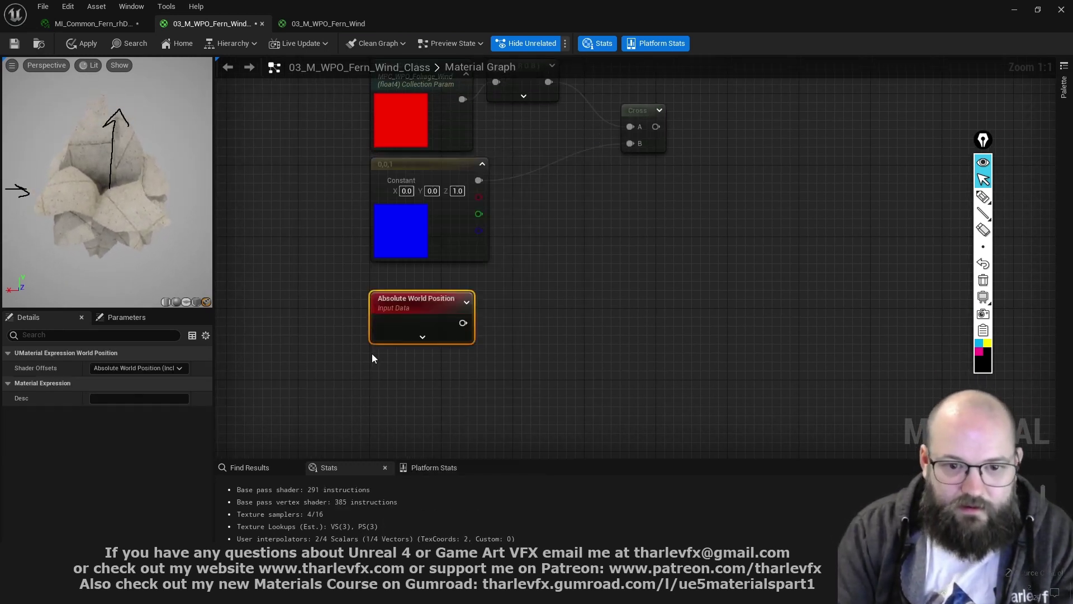
pyautogui.hotkey('ctrl', 'z')
# Add an Object Position node directly below the Absolute World Position node
pyautogui.rightClick(371, 354)
pyautogui.write('objec')
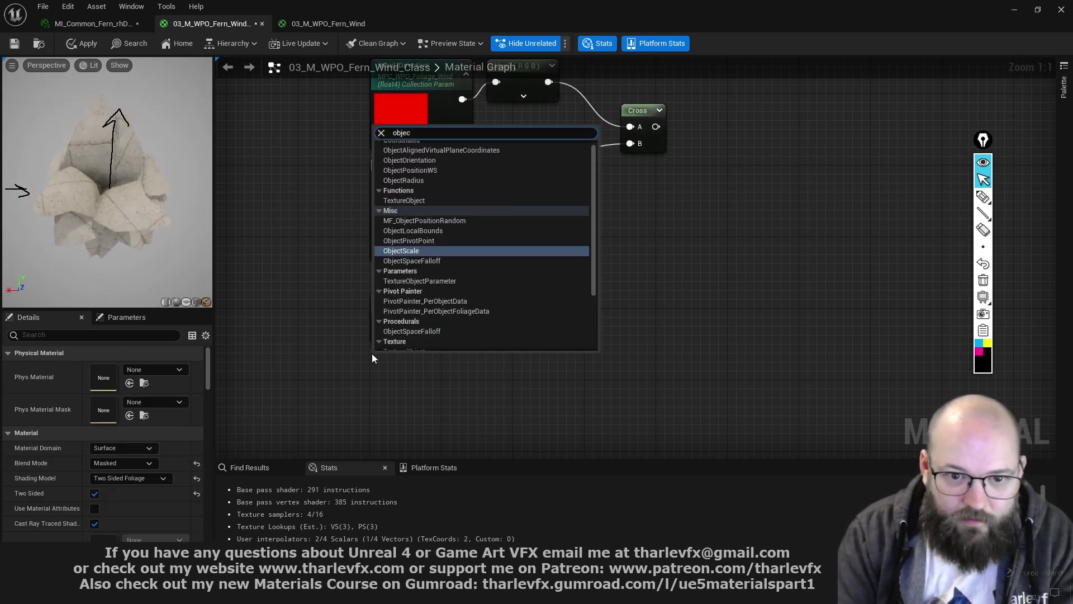
pyautogui.write(' position')
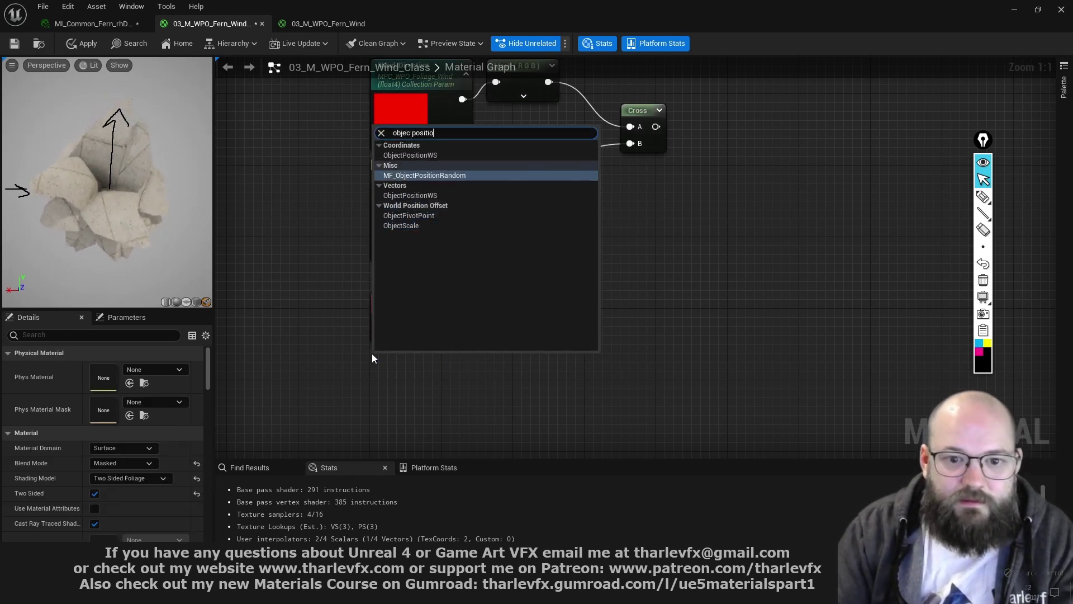
pyautogui.press('Return')
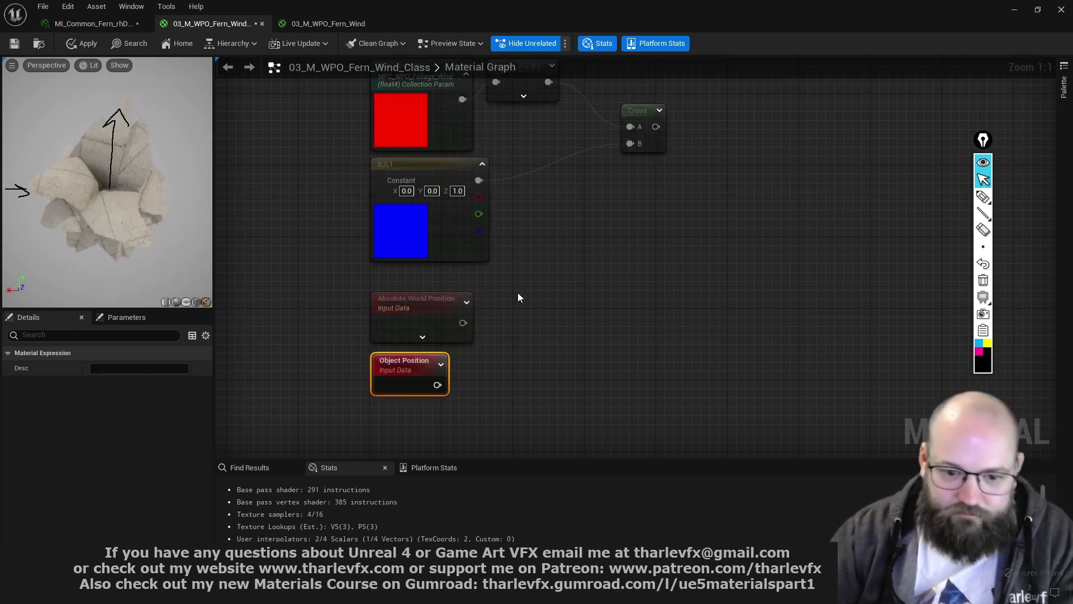
# Subtract Object Position from Absolute World Position by wiring them into the B and A inputs of a Subtract node
pyautogui.moveTo(463, 322); pyautogui.dragTo(510, 331)
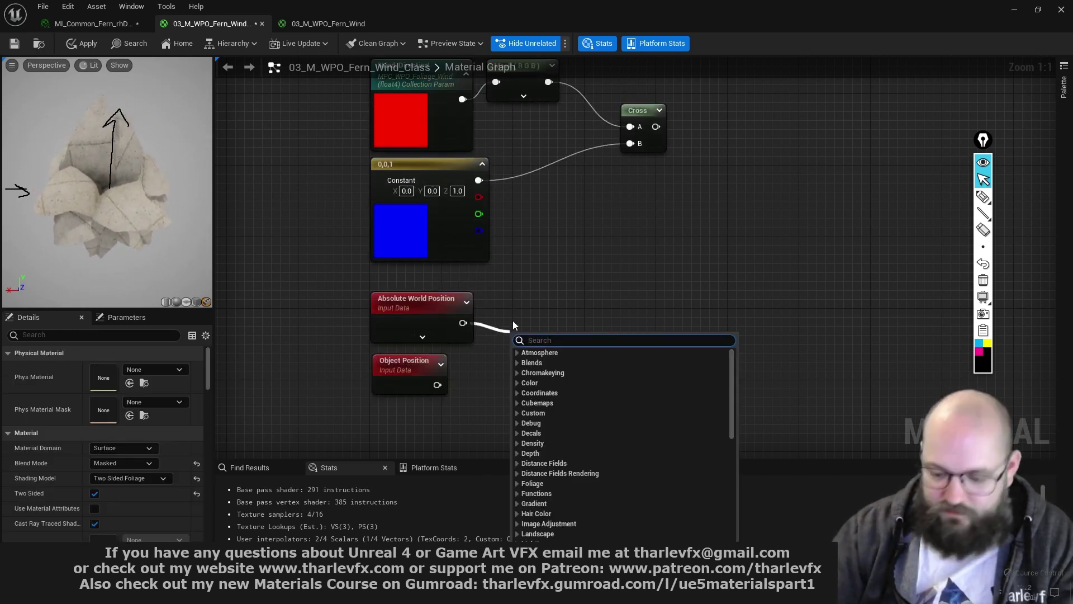
pyautogui.write('sub')
pyautogui.click(539, 439)
pyautogui.moveTo(438, 385); pyautogui.dragTo(534, 316)
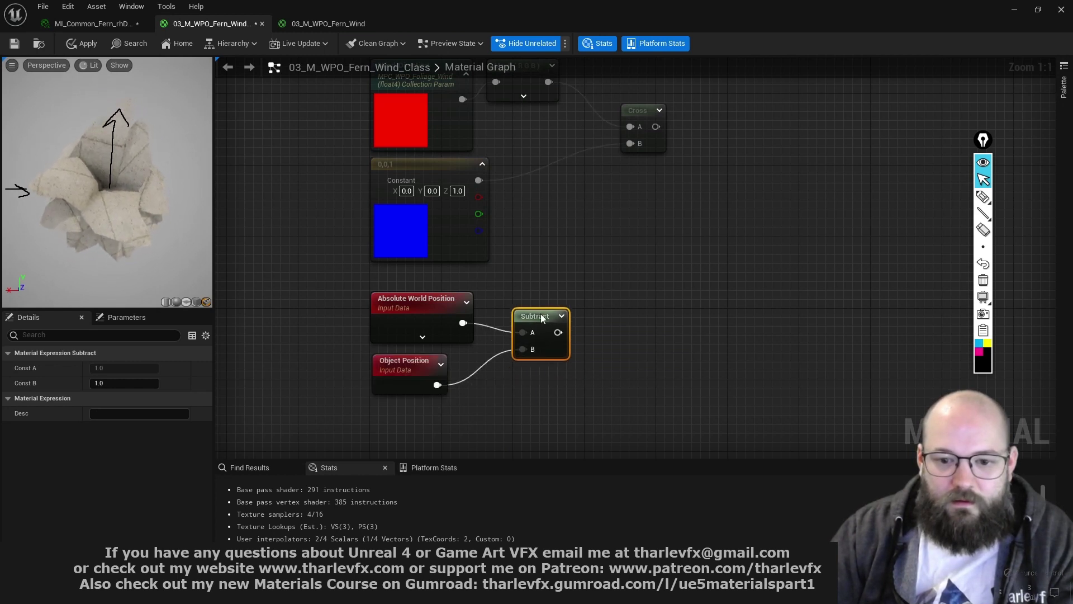
pyautogui.click(541, 280)
# Connect a Normalize node to the output of the Subtract node
pyautogui.moveTo(987, 199)
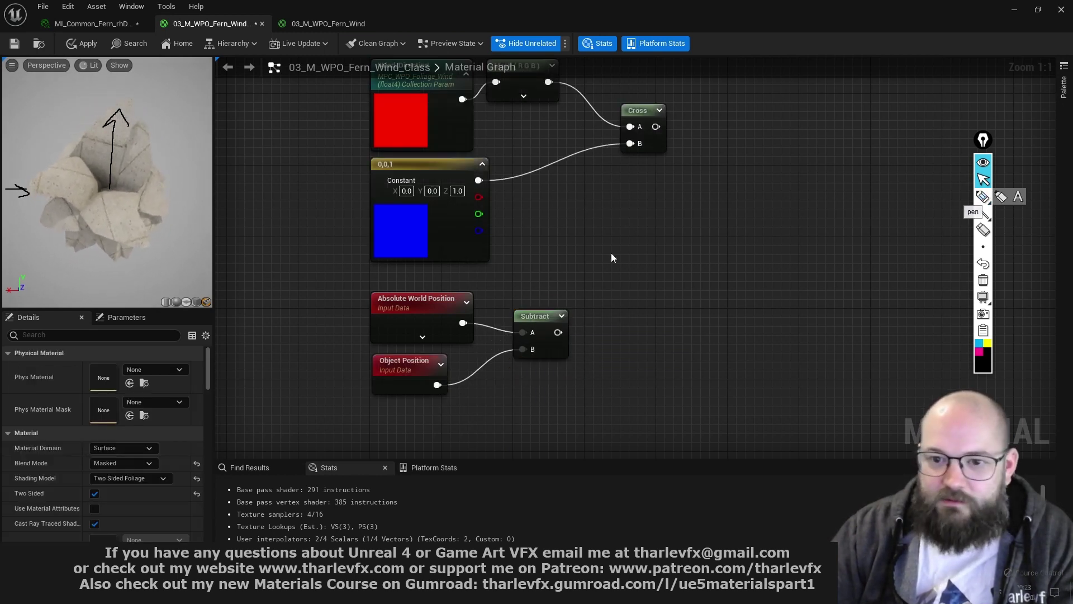
pyautogui.moveTo(558, 332); pyautogui.dragTo(592, 324)
pyautogui.write('norm')
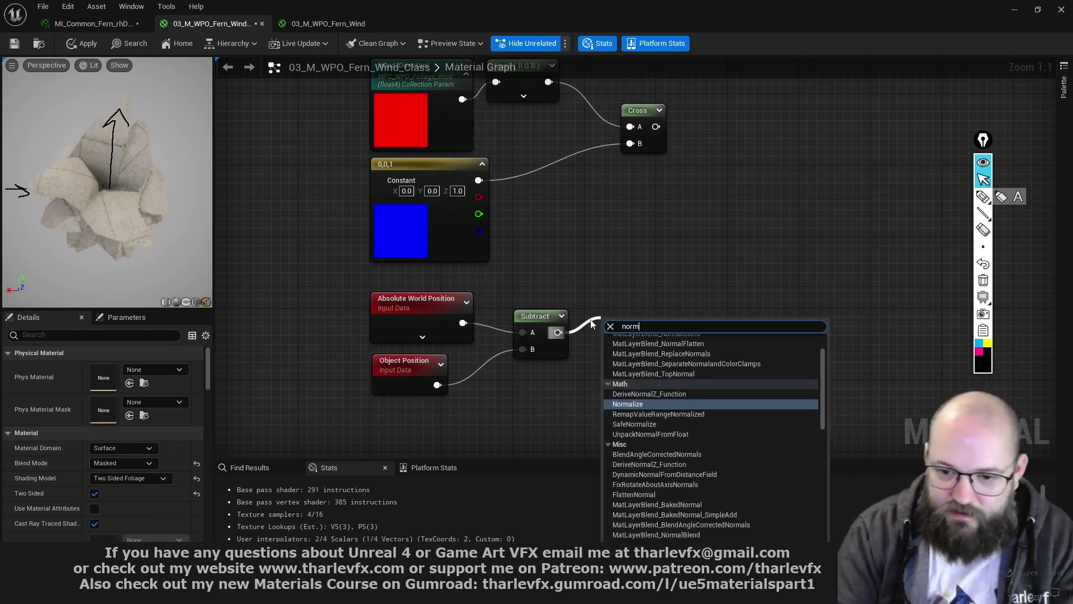
pyautogui.write('al')
pyautogui.press('Return')
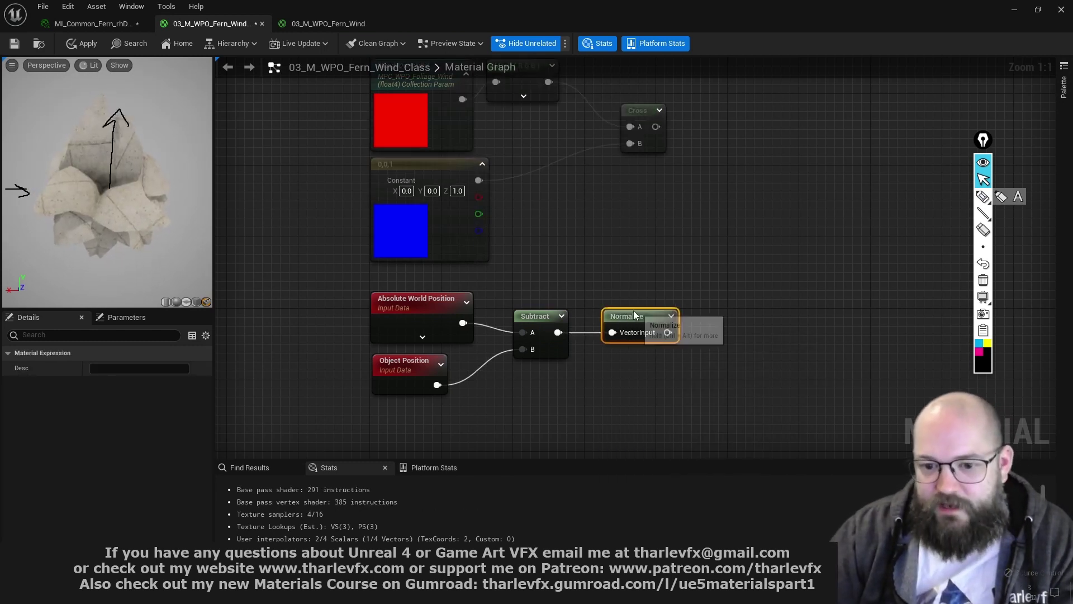
# Draw blue annotation arrows from the fern's centre toward two leaves in the material preview and return to the cursor
pyautogui.click(1001, 196)
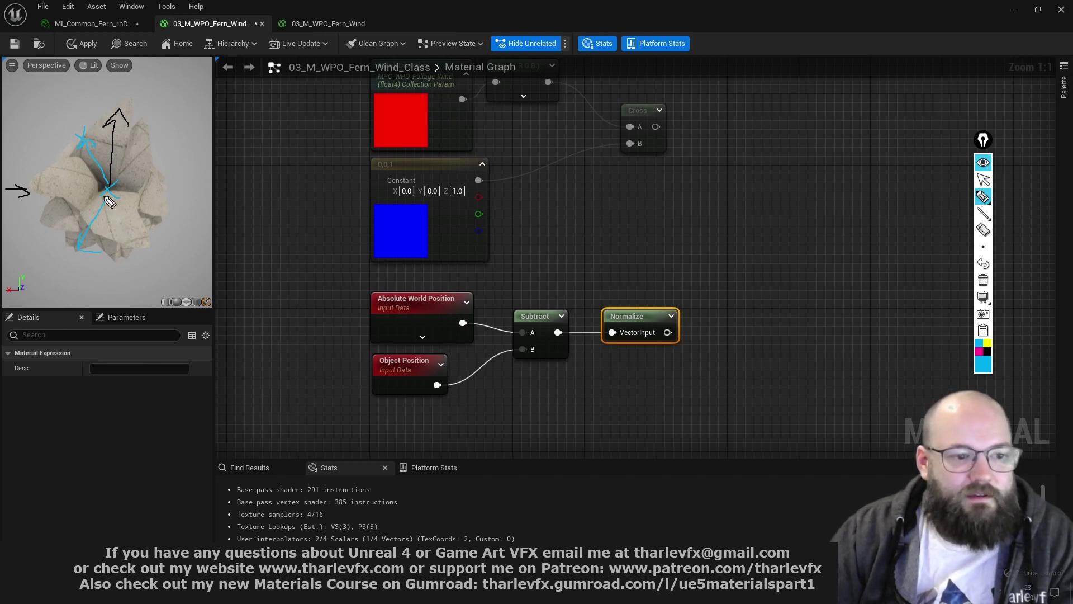
pyautogui.click(983, 180)
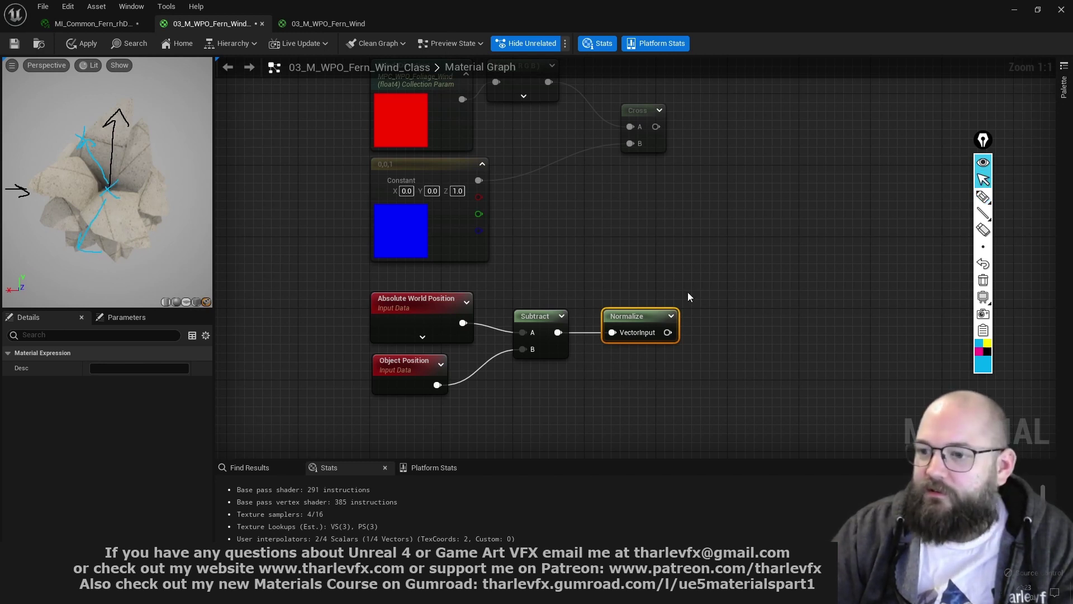
pyautogui.click(736, 227)
# Add a DotProduct node with the Cross output feeding input A and the Normalize output feeding input B
pyautogui.moveTo(737, 227); pyautogui.dragTo(612, 260, button='right')
pyautogui.scroll(-3, 613, 260)
pyautogui.scroll(2, 578, 263)
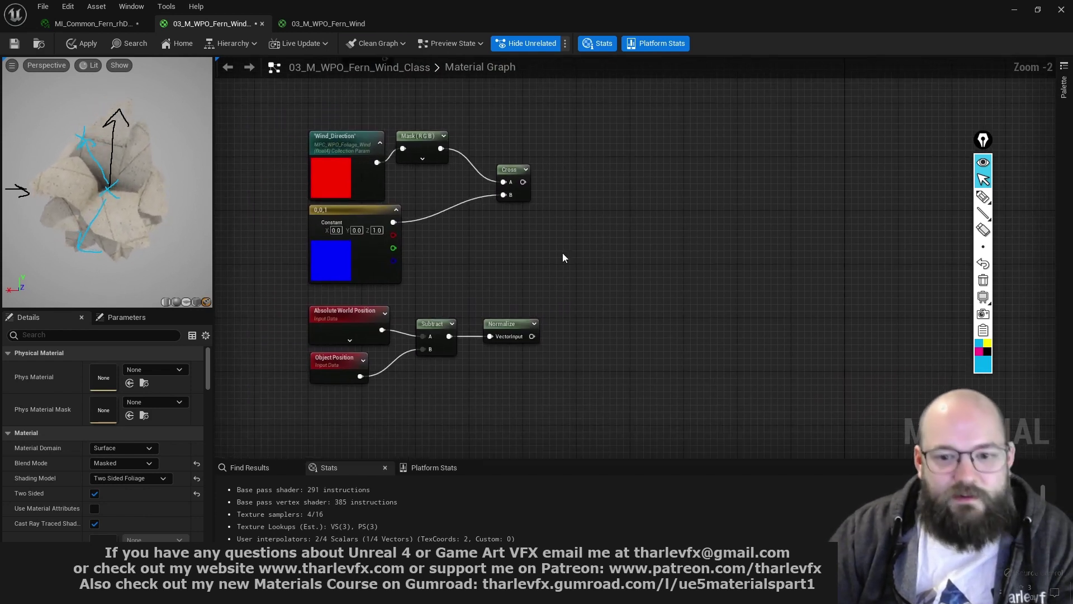
pyautogui.rightClick(578, 240)
pyautogui.write('dot')
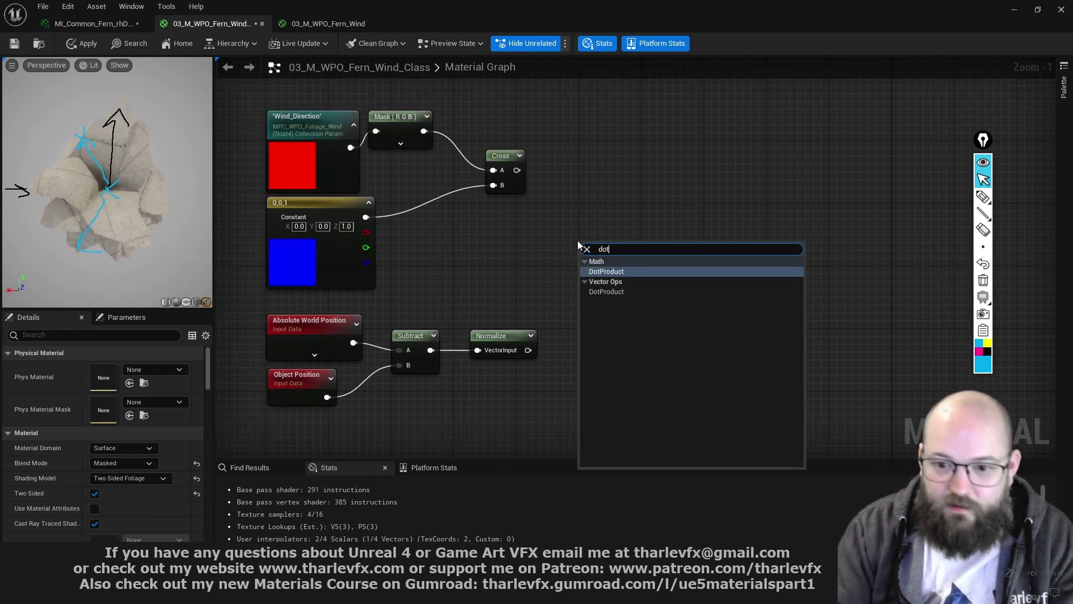
pyautogui.press('Return')
pyautogui.moveTo(615, 245); pyautogui.dragTo(695, 243)
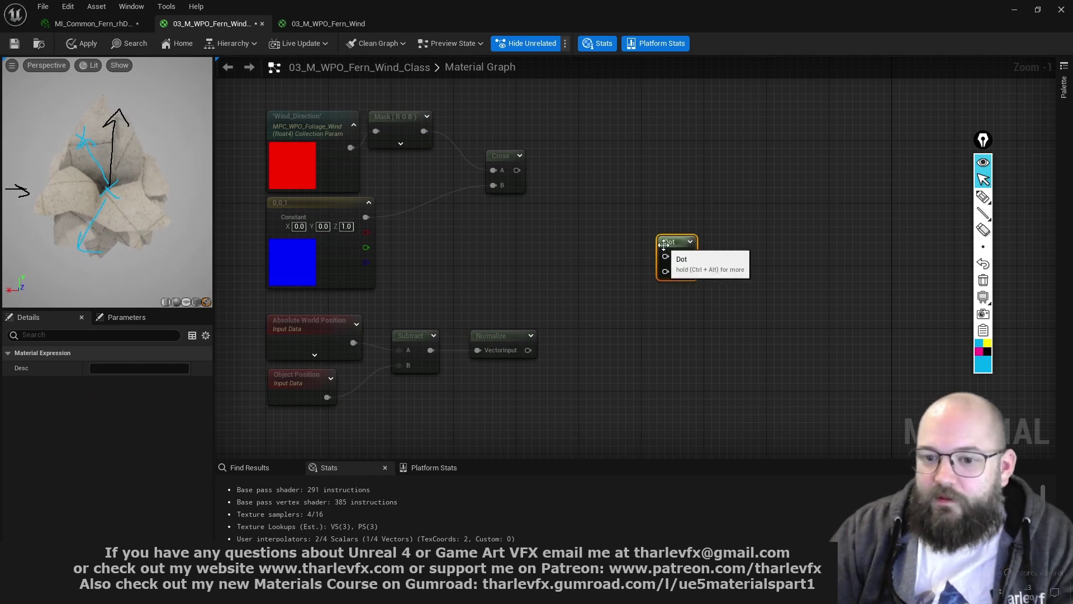
pyautogui.click(520, 169)
pyautogui.moveTo(517, 170); pyautogui.dragTo(528, 350)
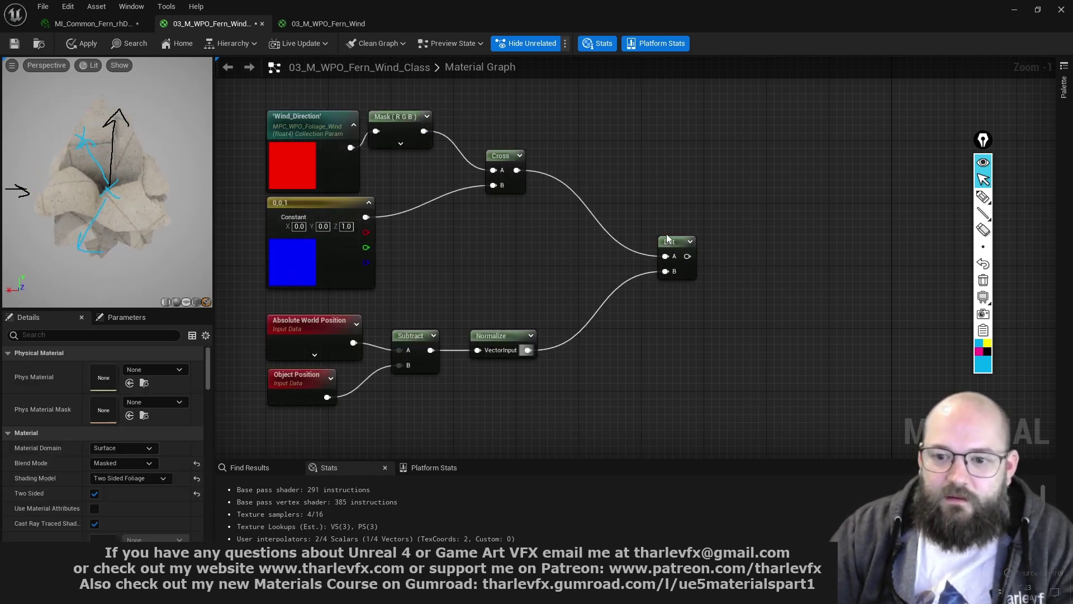
# Preview the Dot node's result on the fern, compare it with the Cross node's preview, and return to the Dot preview
pyautogui.moveTo(679, 249); pyautogui.dragTo(686, 241)
pyautogui.press('space')
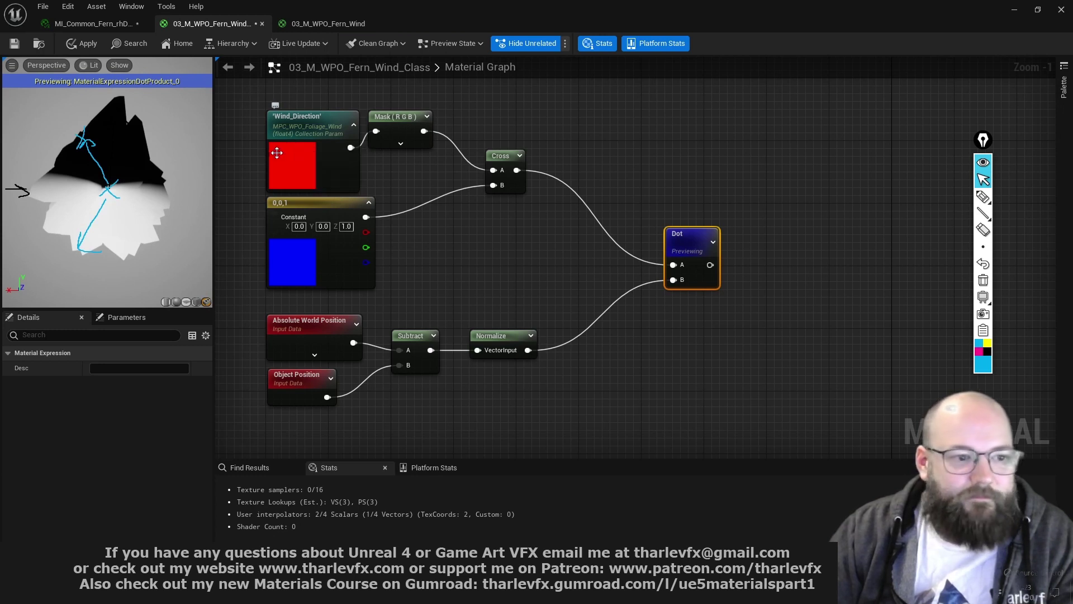
pyautogui.click(507, 157)
pyautogui.press('space')
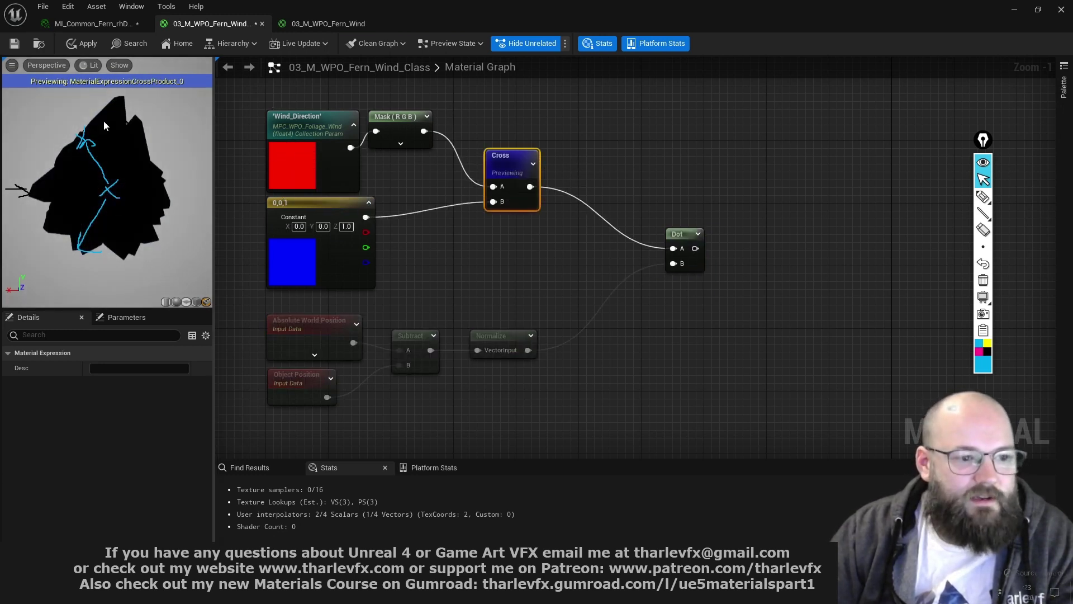
pyautogui.click(698, 242)
pyautogui.press('space')
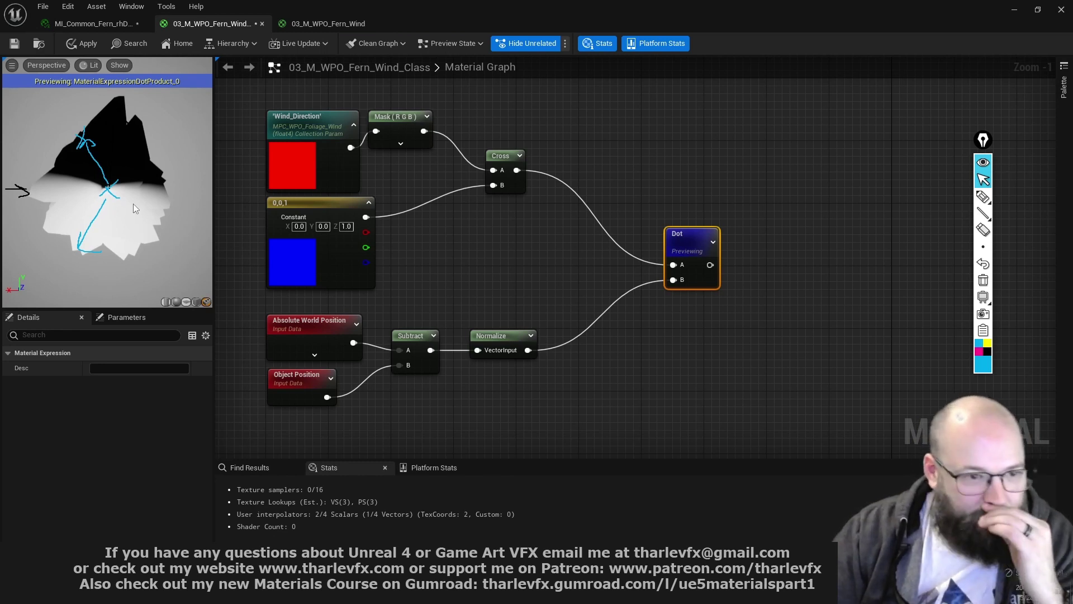
# Set the Z value of the constant vector feeding the Cross node to -1
pyautogui.click(347, 226)
pyautogui.write('-1')
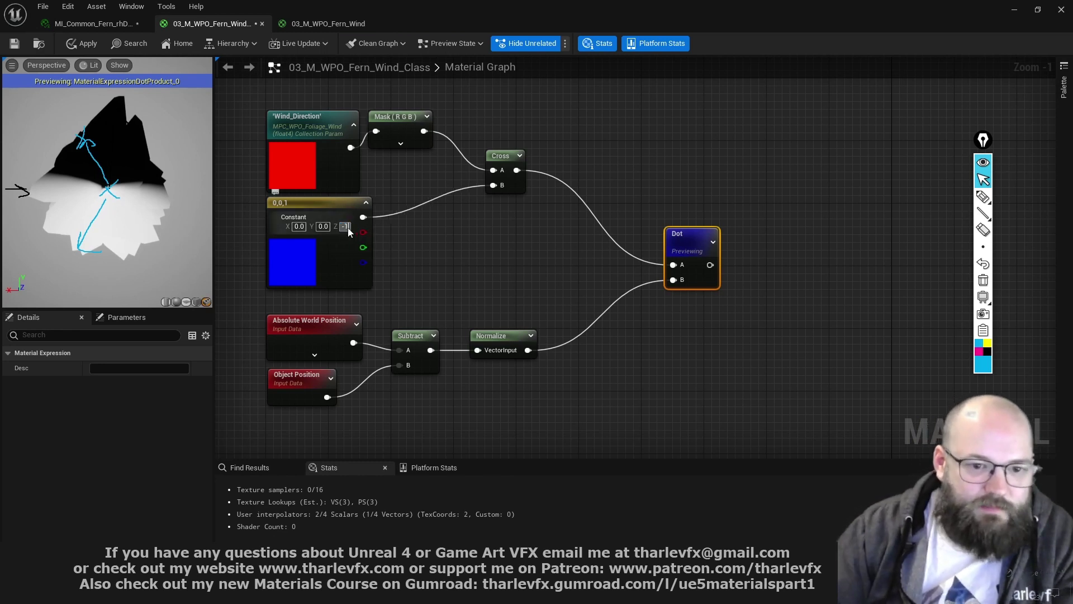
pyautogui.press('Return')
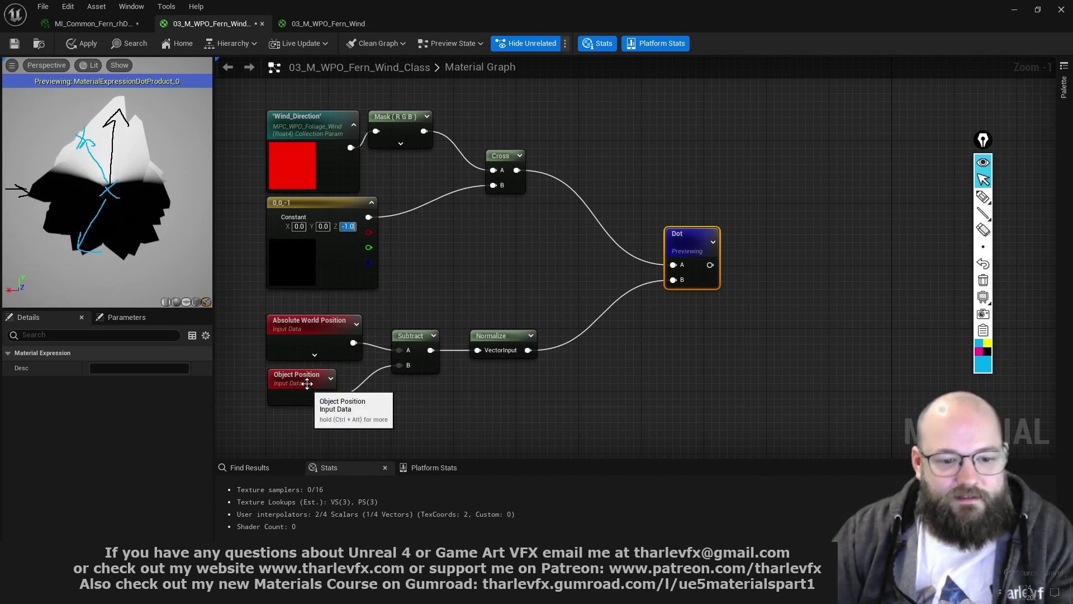
pyautogui.click(313, 330)
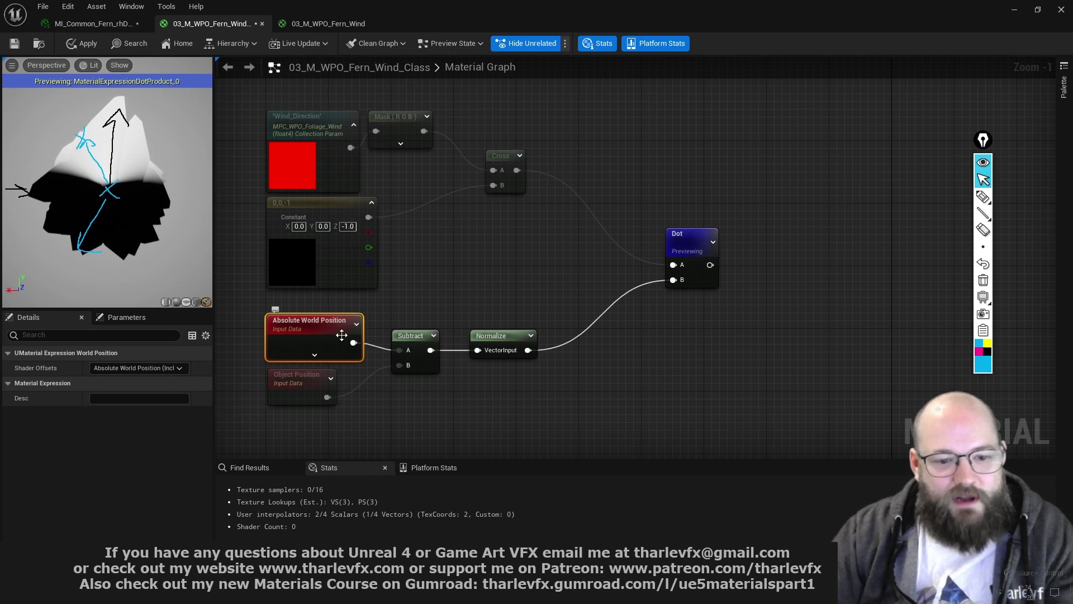
pyautogui.click(301, 370)
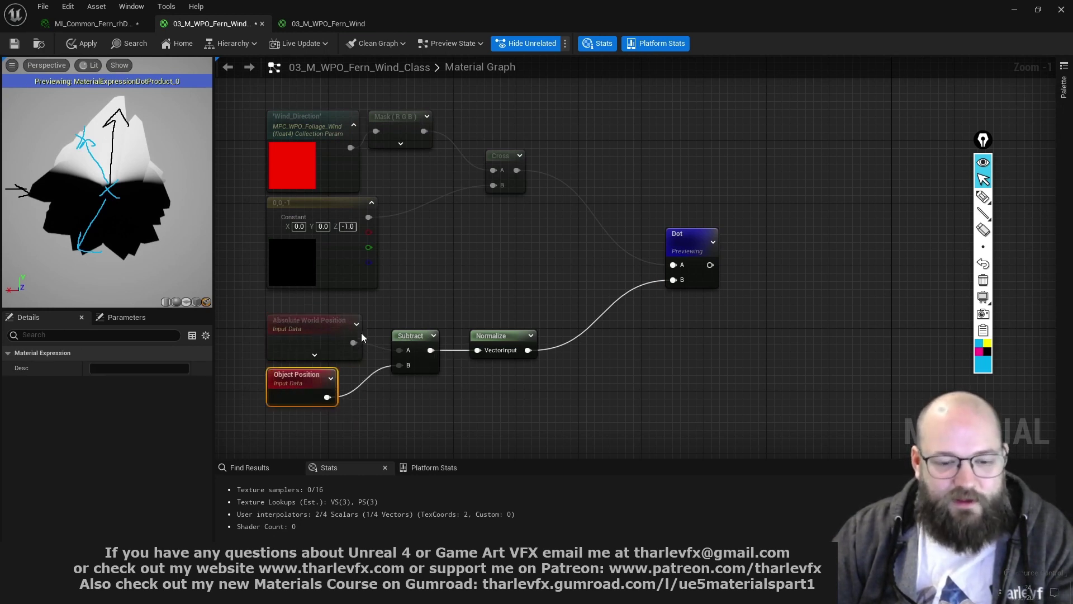
pyautogui.click(301, 324)
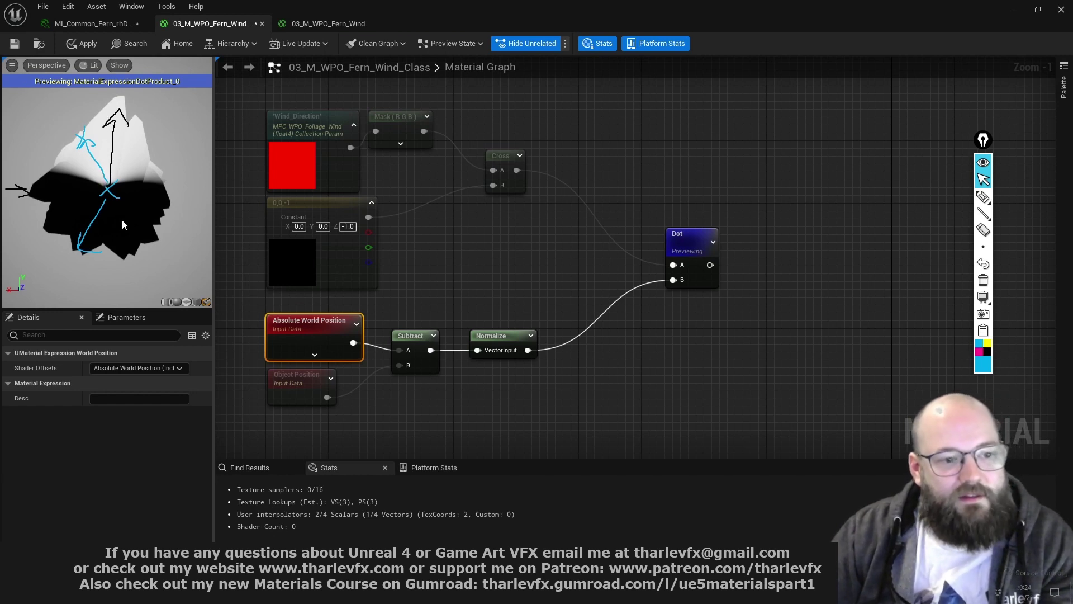
# Stop previewing the Dot node and connect a Sign node to its output
pyautogui.click(717, 230)
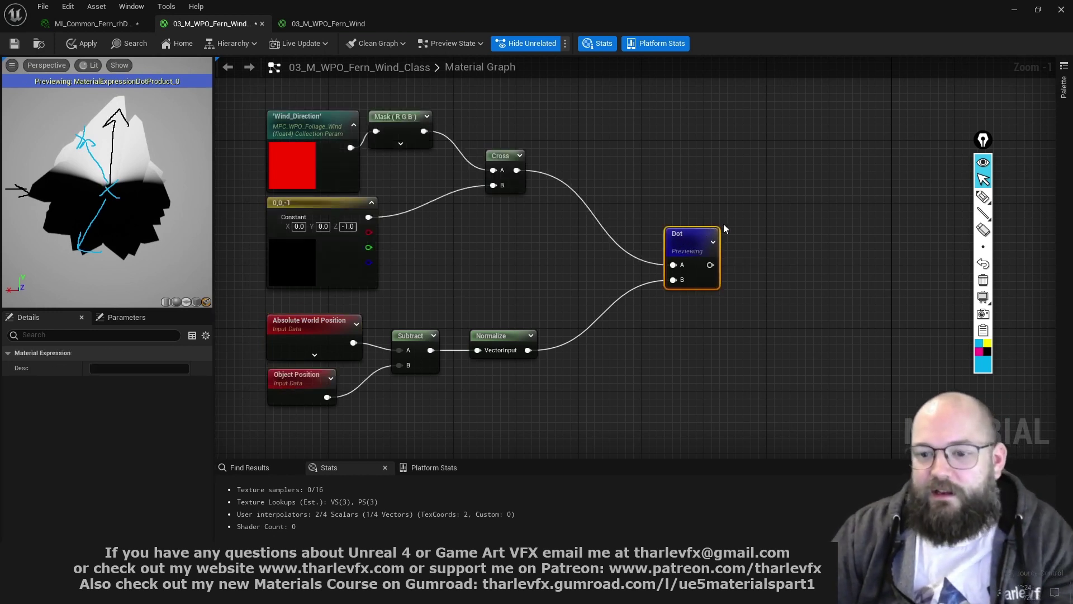
pyautogui.press('space')
pyautogui.moveTo(694, 249); pyautogui.dragTo(731, 235)
pyautogui.write('sin')
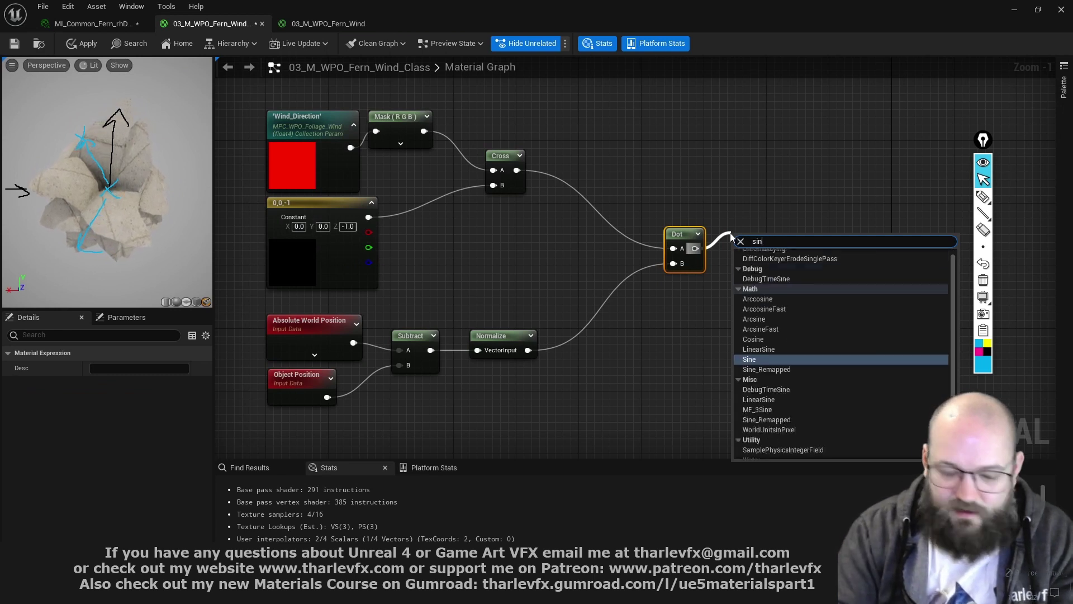
pyautogui.write('g')
pyautogui.press('Return')
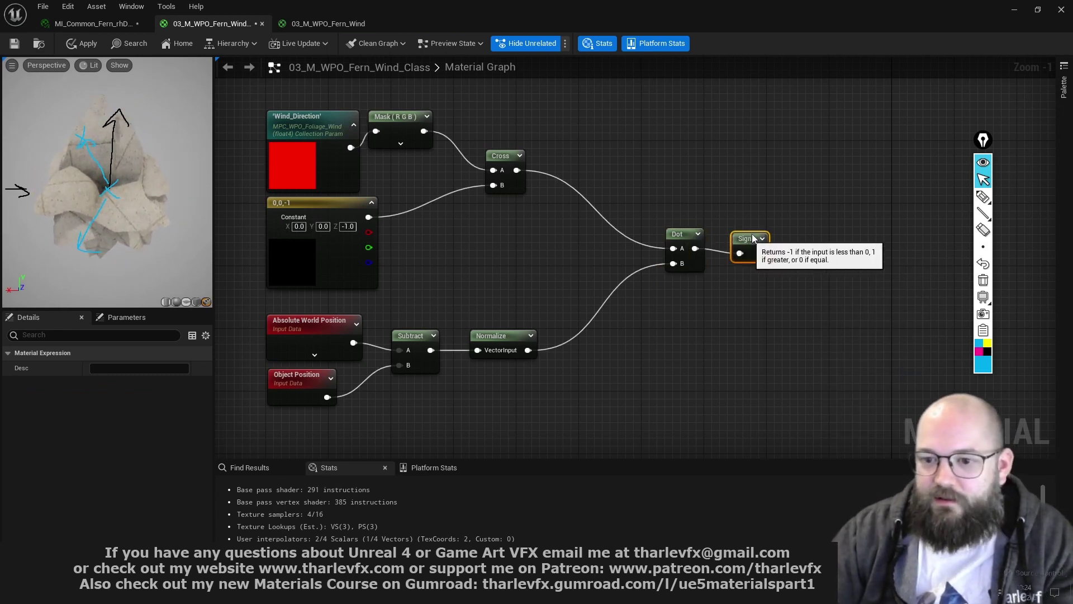
# Preview the Sign node's result on the fern and stop the preview
pyautogui.press('space')
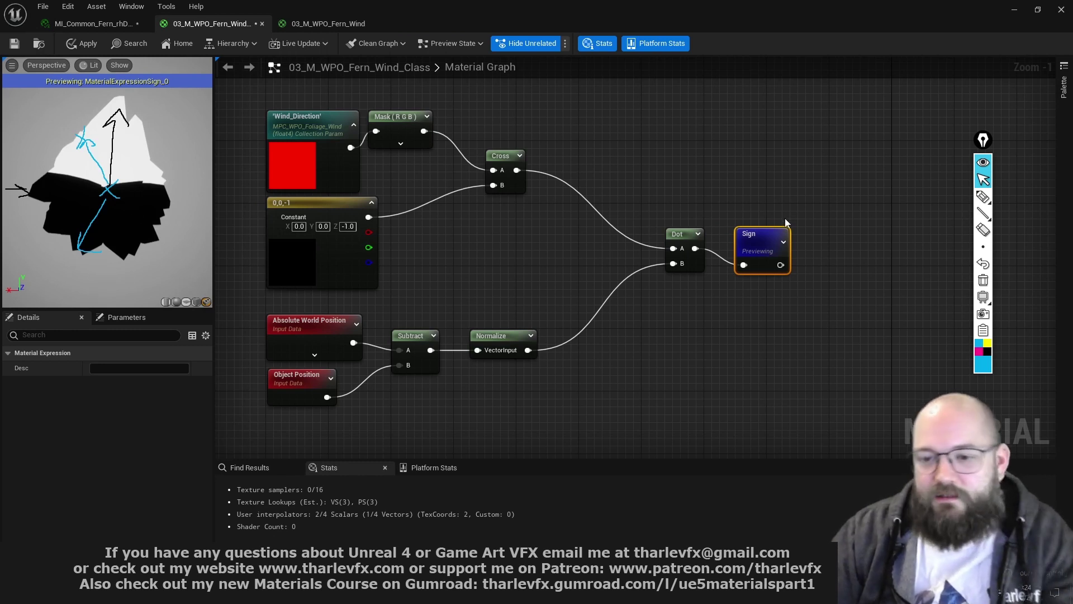
pyautogui.click(787, 198)
pyautogui.rightClick(762, 243)
pyautogui.click(787, 265)
# Feed the Sign output into a named reroute declaration called HalfMask and straighten its connection
pyautogui.moveTo(763, 248); pyautogui.dragTo(807, 238)
pyautogui.write('reroute')
pyautogui.press('Return')
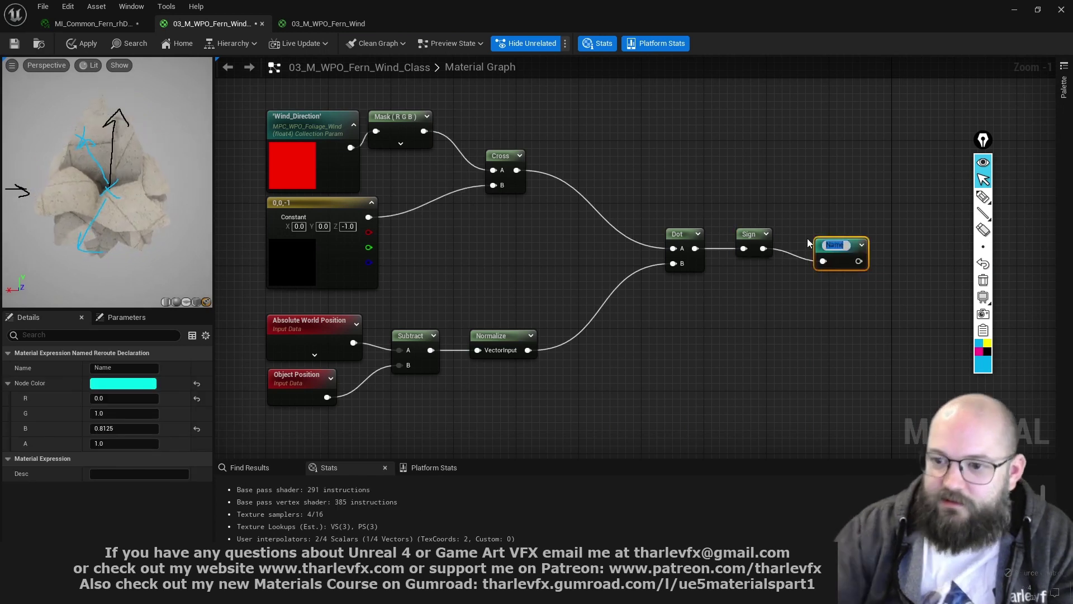
pyautogui.write('HalfMask')
pyautogui.press('Return')
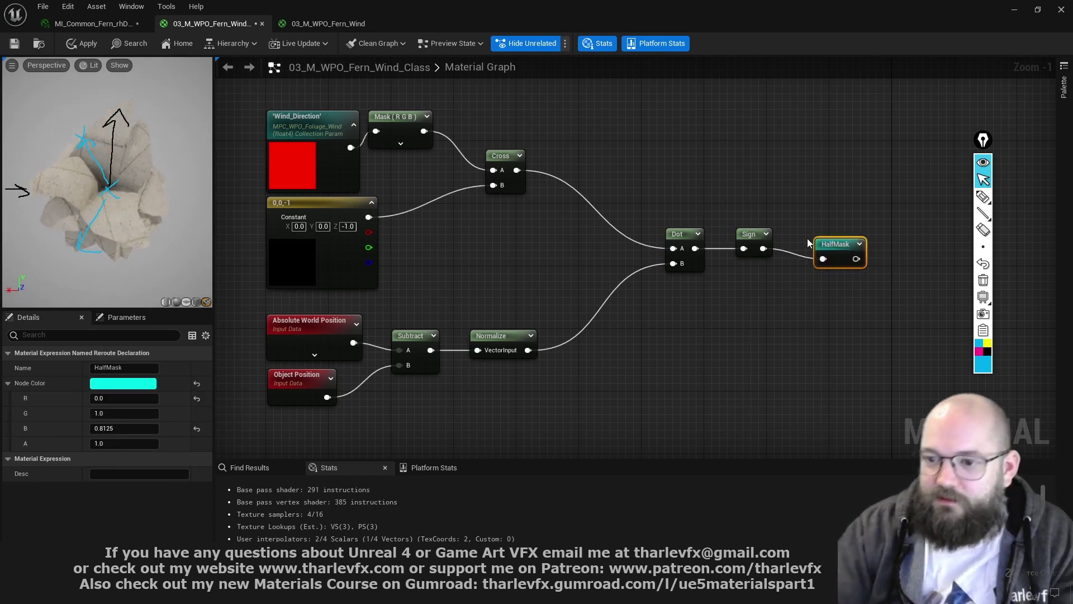
pyautogui.press('q')
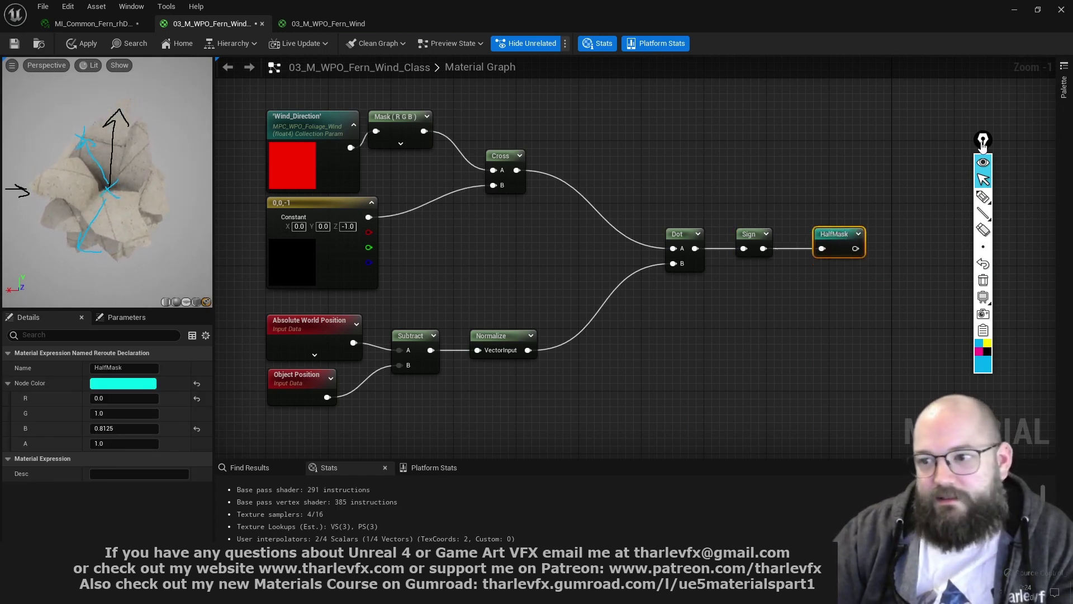
# Clear all annotation strokes drawn over the material preview
pyautogui.moveTo(987, 329)
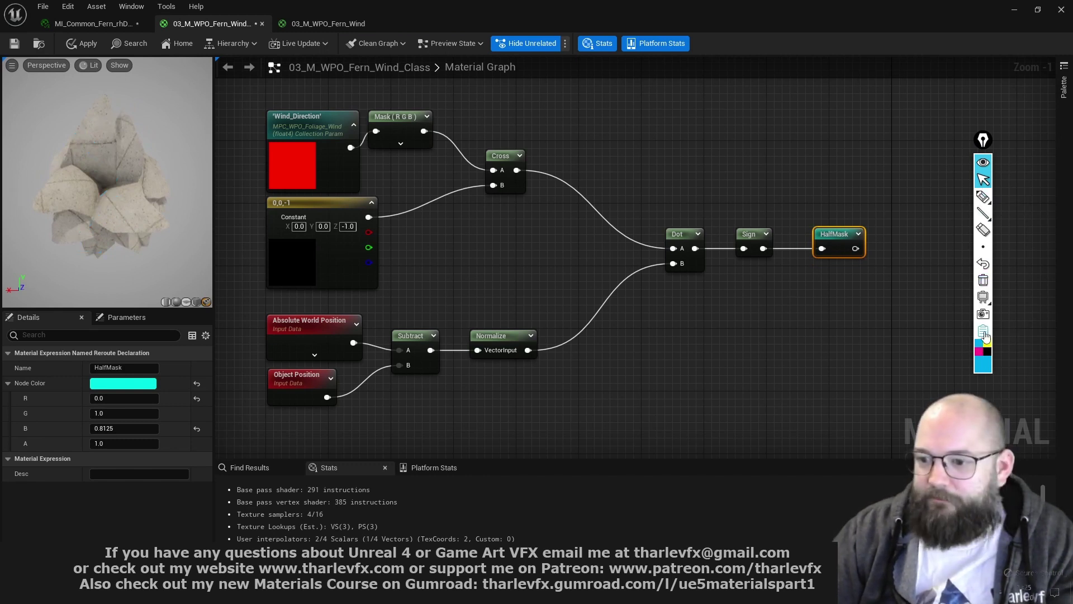
pyautogui.click(1009, 367)
pyautogui.click(386, 141)
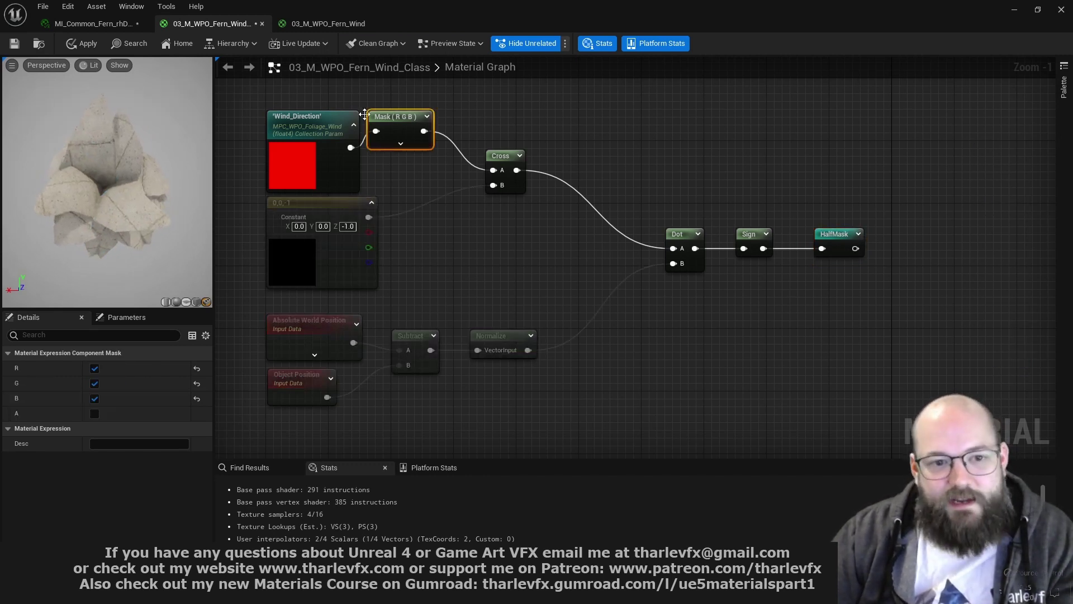
pyautogui.click(336, 101)
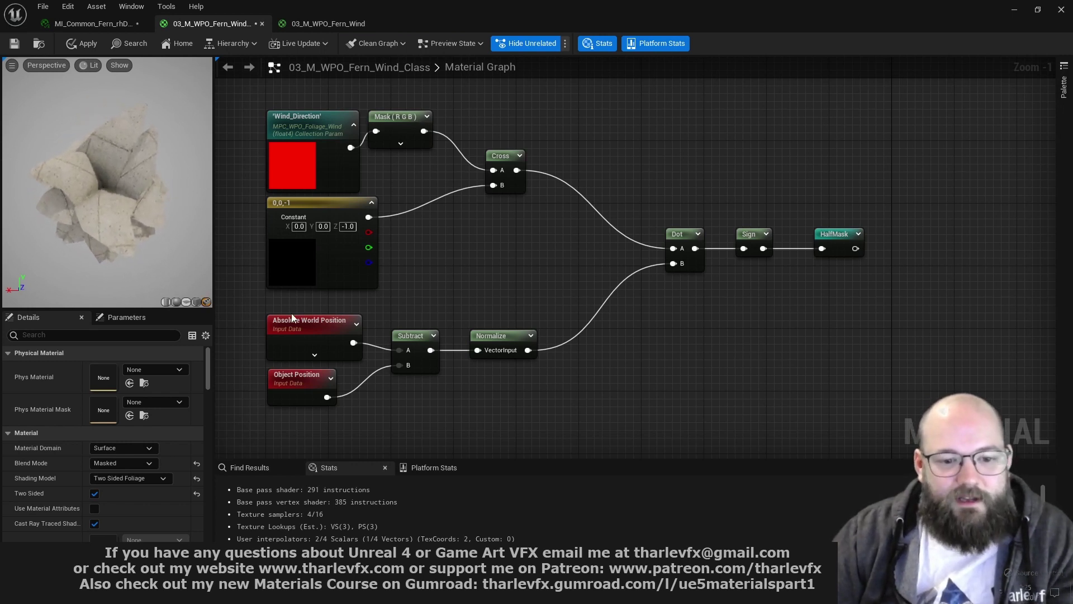
pyautogui.click(330, 347)
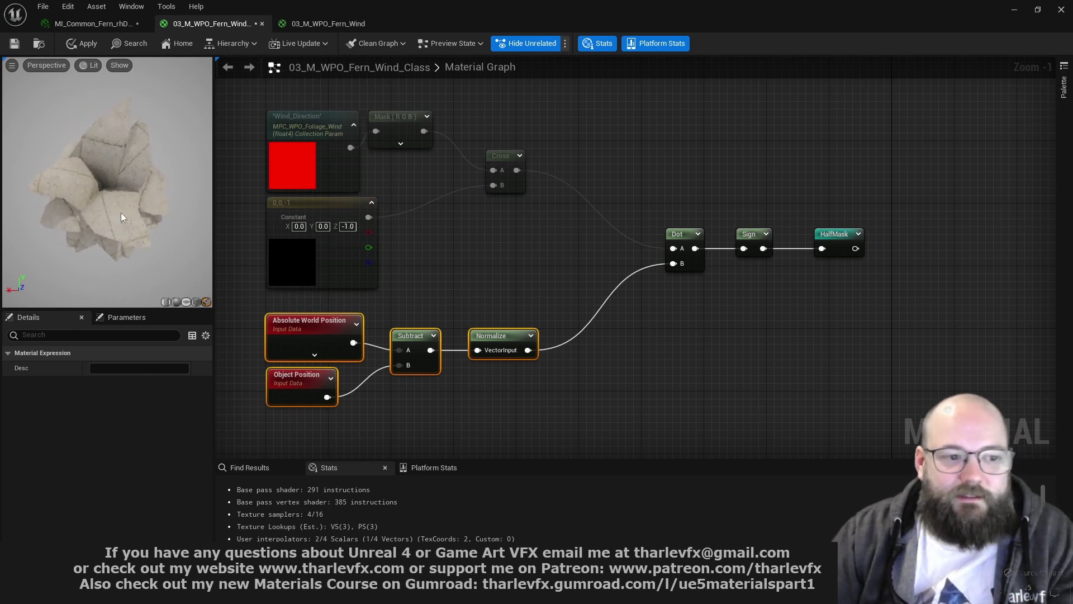
pyautogui.click(525, 311)
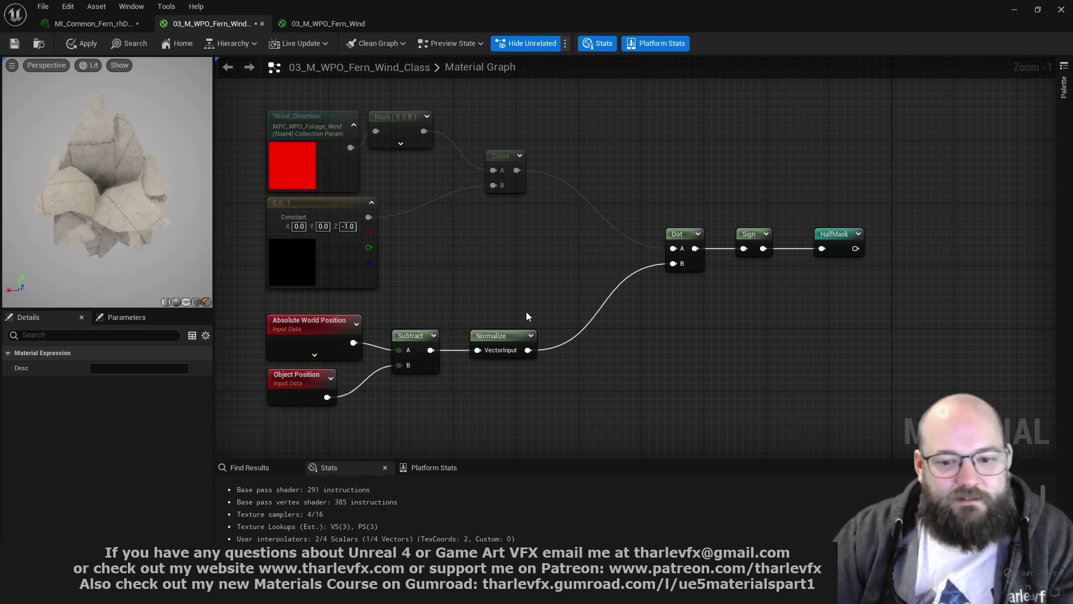
pyautogui.click(679, 235)
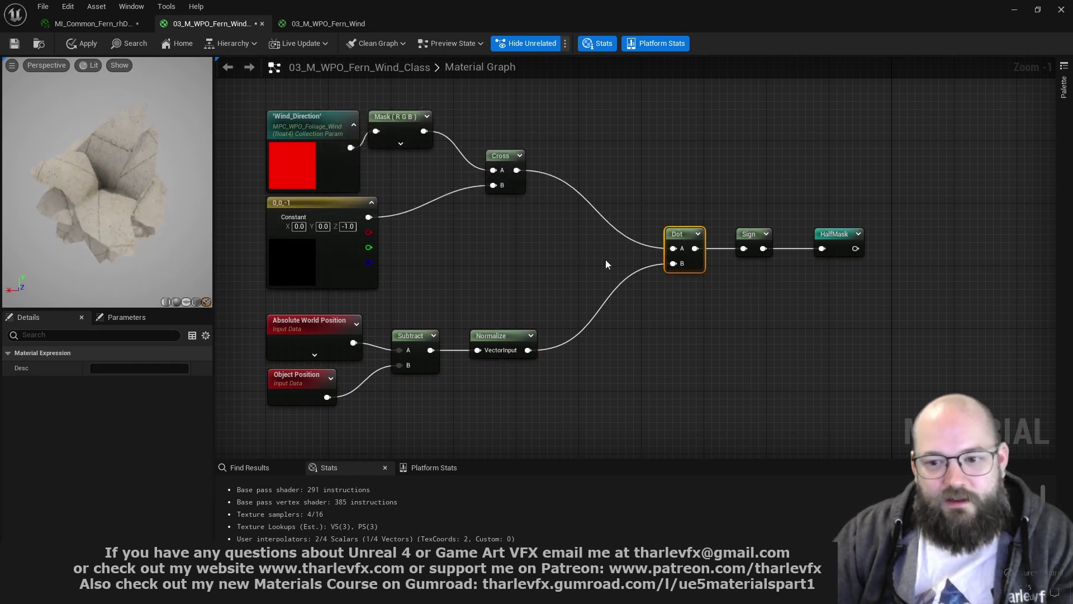
# Examine the Cross and Dot nodes and how they lead through Sign into the HalfMask reroute
pyautogui.click(601, 259)
pyautogui.click(506, 156)
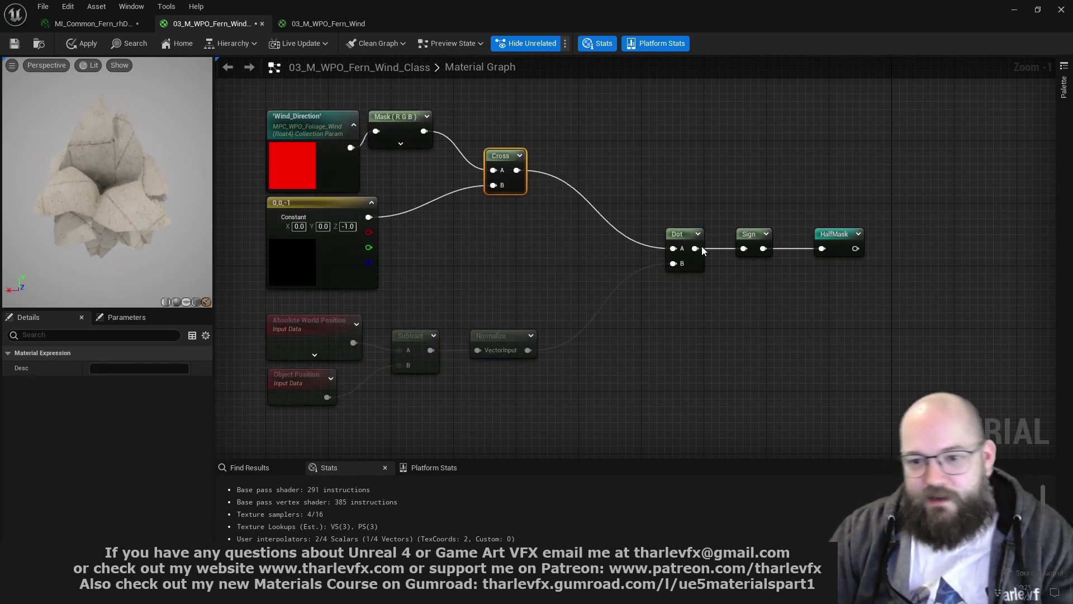
pyautogui.click(681, 237)
pyautogui.click(654, 158)
pyautogui.moveTo(493, 125); pyautogui.dragTo(683, 250)
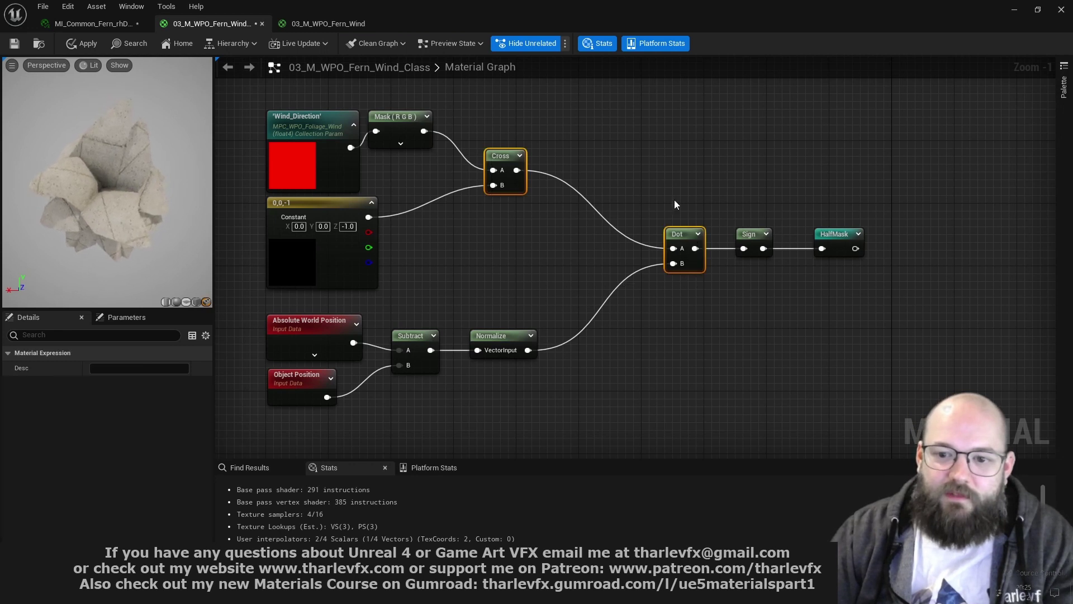
pyautogui.click(656, 154)
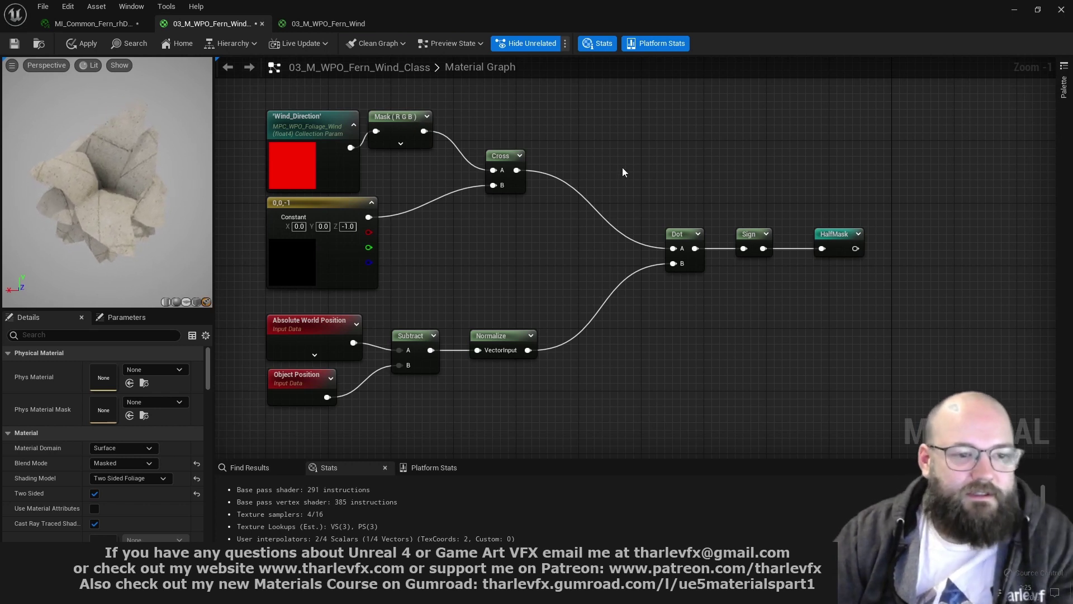
pyautogui.moveTo(659, 162); pyautogui.dragTo(665, 167, button='right')
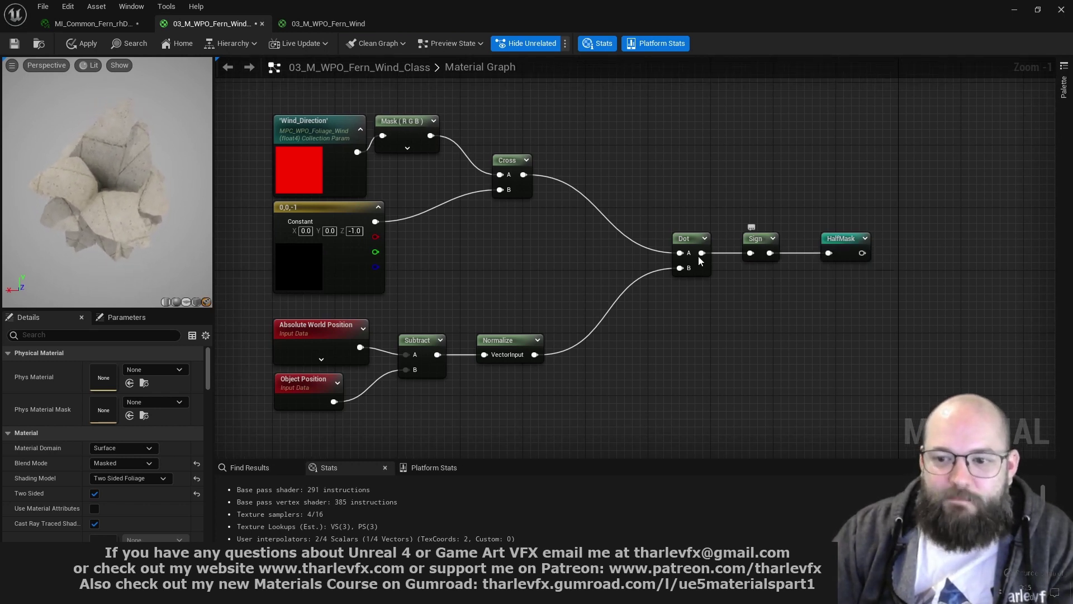
pyautogui.click(845, 240)
pyautogui.click(855, 340)
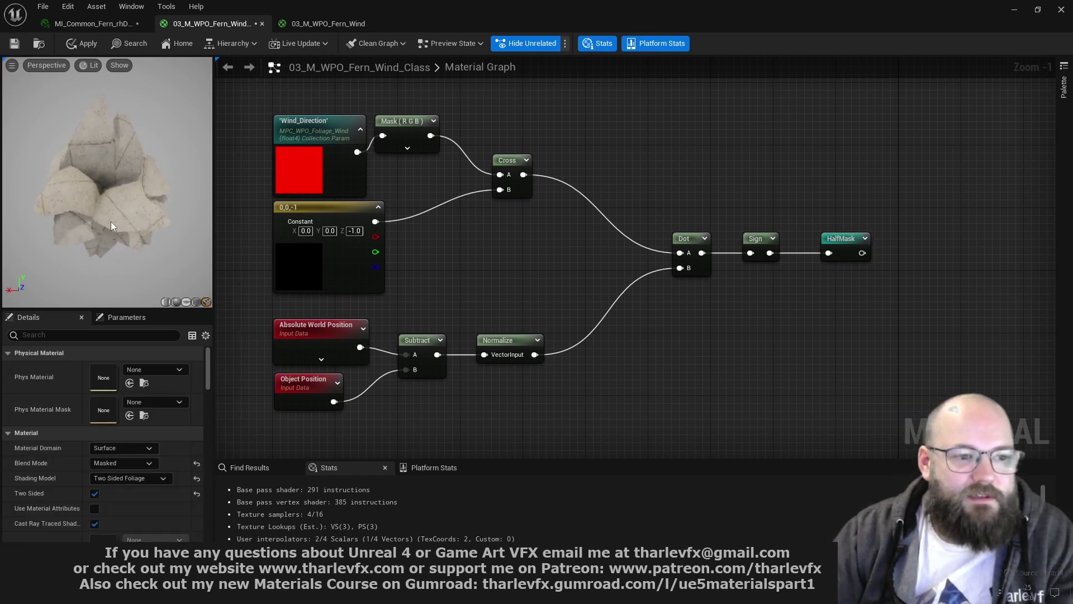
# Enclose the whole HalfMask node network in a comment box titled Half Mesh Calculation
pyautogui.scroll(-3, 367, 130)
pyautogui.moveTo(280, 112); pyautogui.dragTo(708, 305)
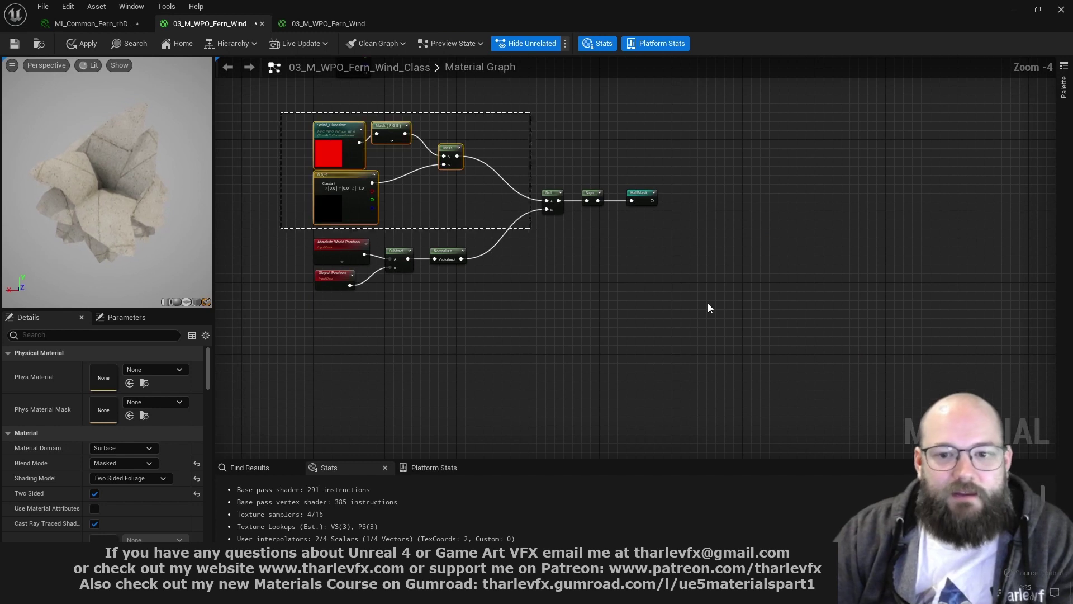
pyautogui.hotkey('ctrl', 'a')
pyautogui.write('cHlaf')
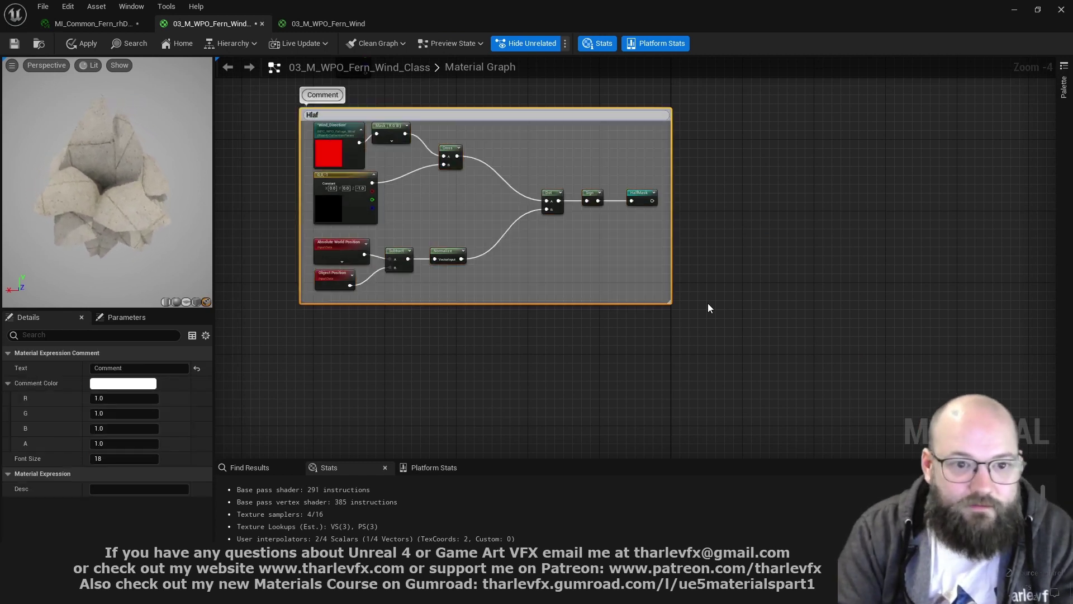
pyautogui.write('lf Mesh Cal')
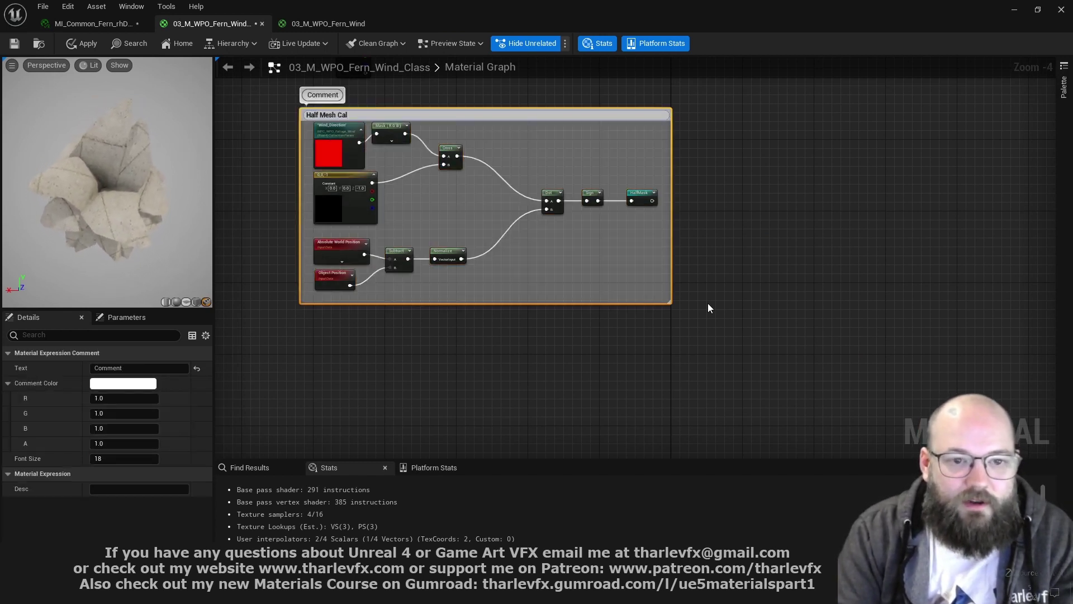
pyautogui.write('culation')
pyautogui.press('Return')
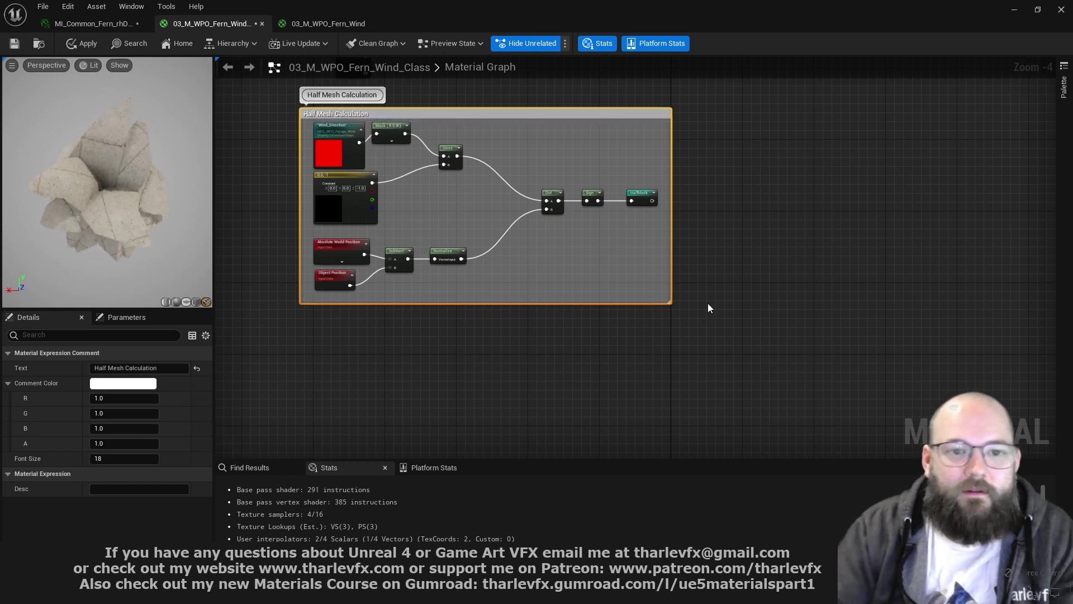
# Shift the Time, Wind_Speed and Wind_Intensity node chain away from RotateAboutAxis to make room for another node
pyautogui.moveTo(564, 137); pyautogui.dragTo(582, 408, button='right')
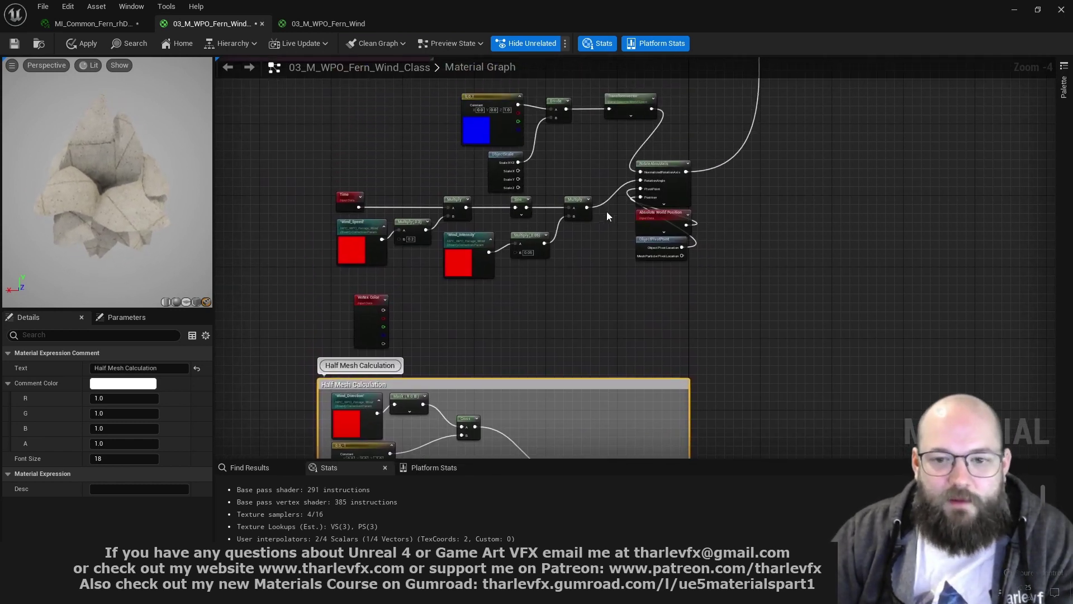
pyautogui.moveTo(300, 190); pyautogui.dragTo(564, 265)
pyautogui.scroll(1, 562, 263)
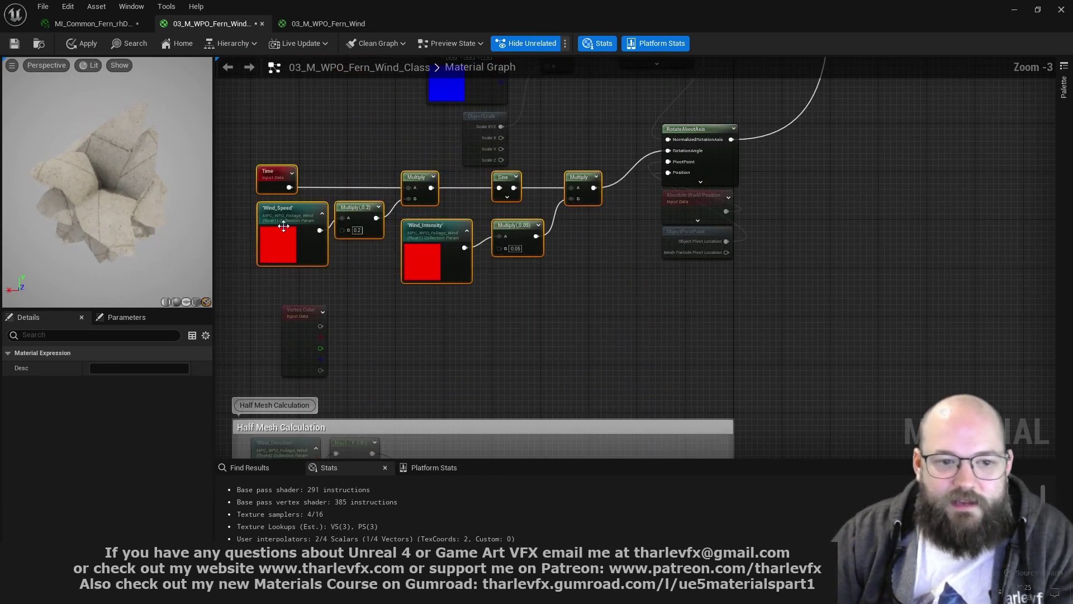
pyautogui.moveTo(283, 225); pyautogui.dragTo(220, 226)
pyautogui.click(569, 179)
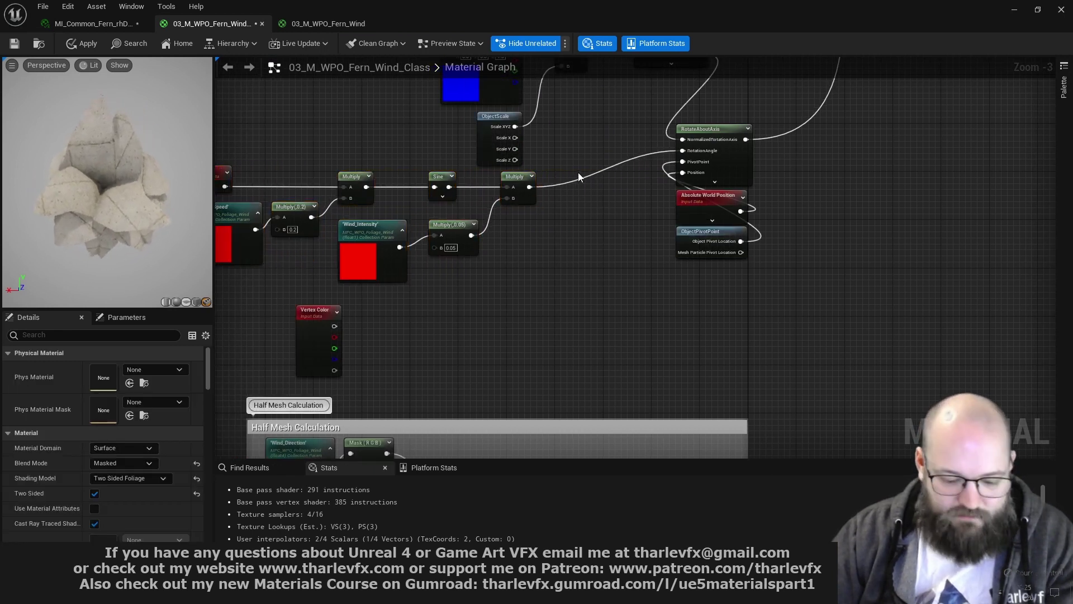
# Add a Multiply node that combines the wind angle with the HalfMask reroute and feeds RotateAboutAxis's RotationAngle
pyautogui.click(578, 172)
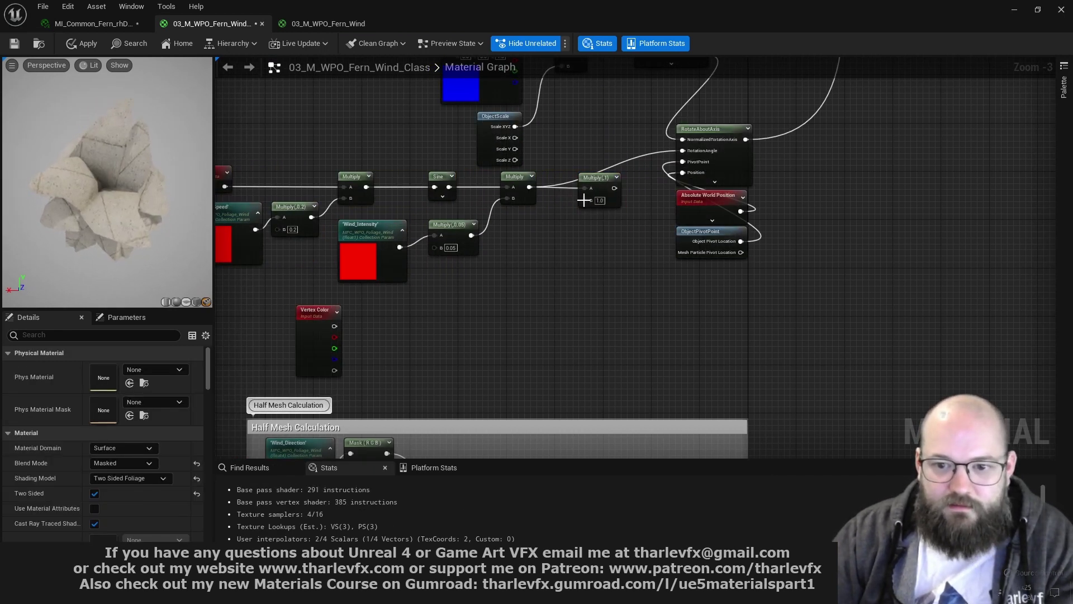
pyautogui.moveTo(583, 199); pyautogui.dragTo(690, 153)
pyautogui.click(571, 250)
pyautogui.click(623, 210)
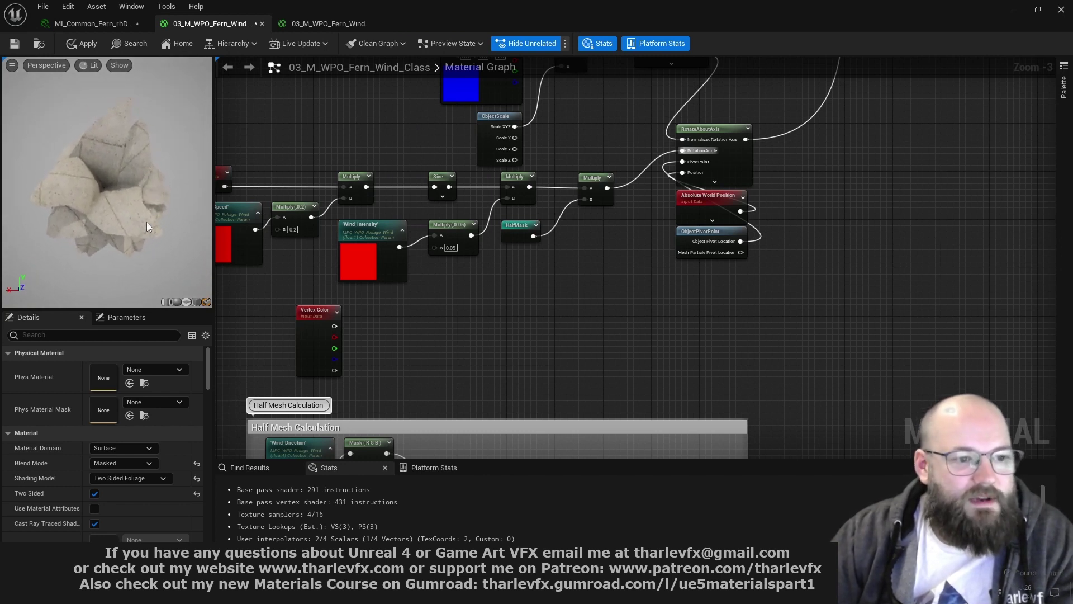
# Inspect the fern's wind motion in the material preview from several angles
pyautogui.moveTo(142, 253); pyautogui.dragTo(142, 193)
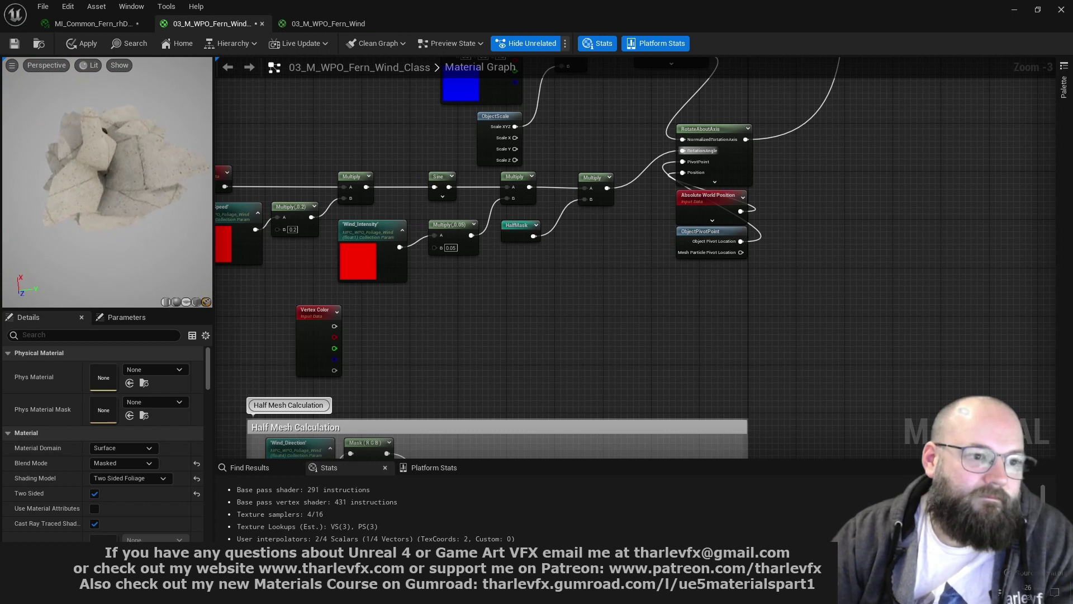
pyautogui.moveTo(132, 255); pyautogui.dragTo(131, 192)
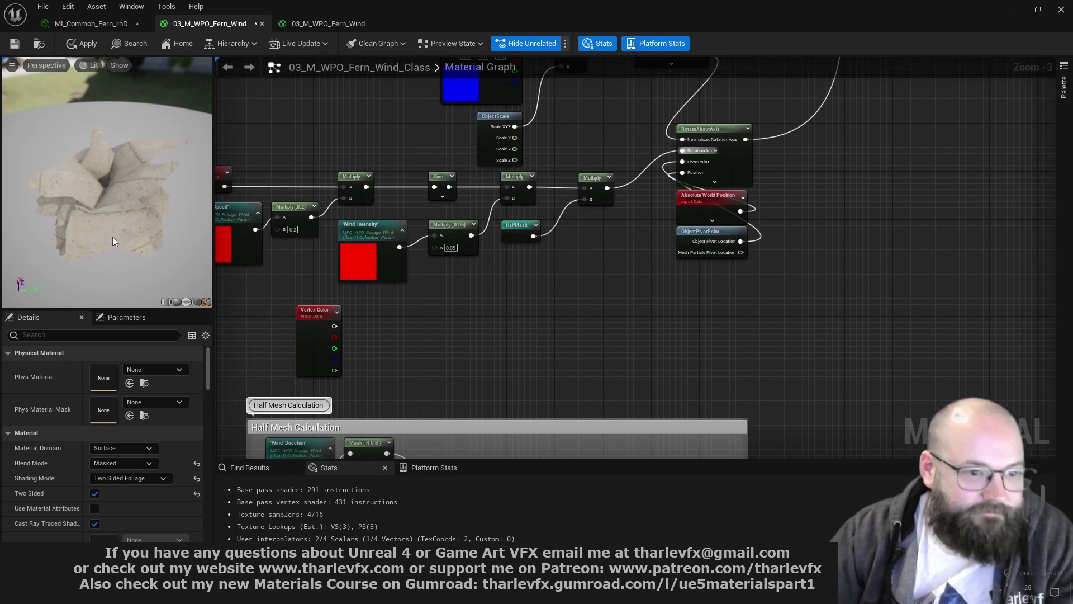
pyautogui.moveTo(128, 162); pyautogui.dragTo(178, 165)
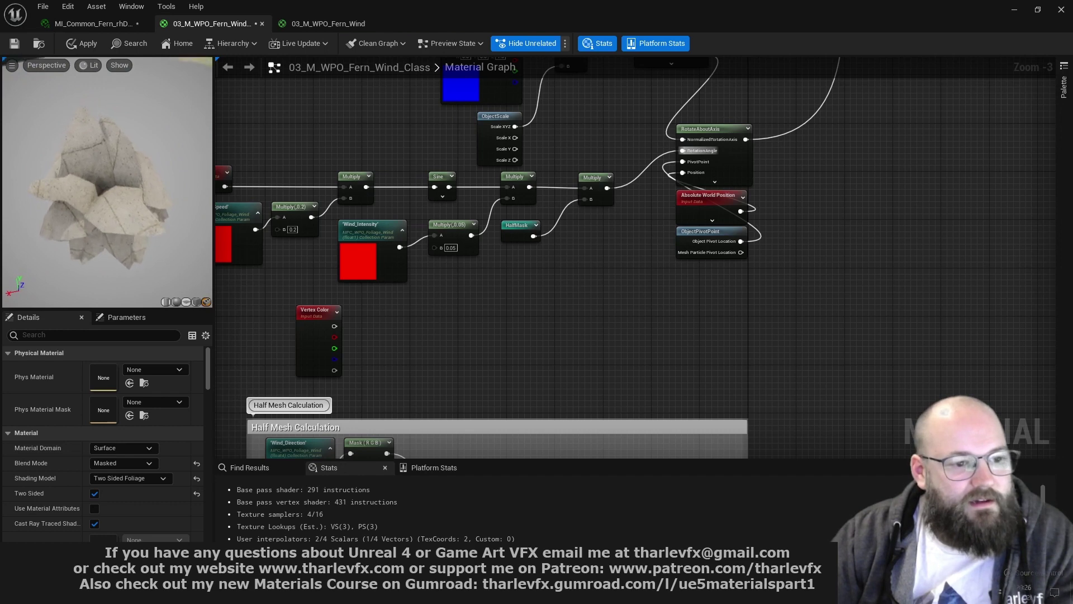
pyautogui.moveTo(135, 216); pyautogui.dragTo(135, 216)
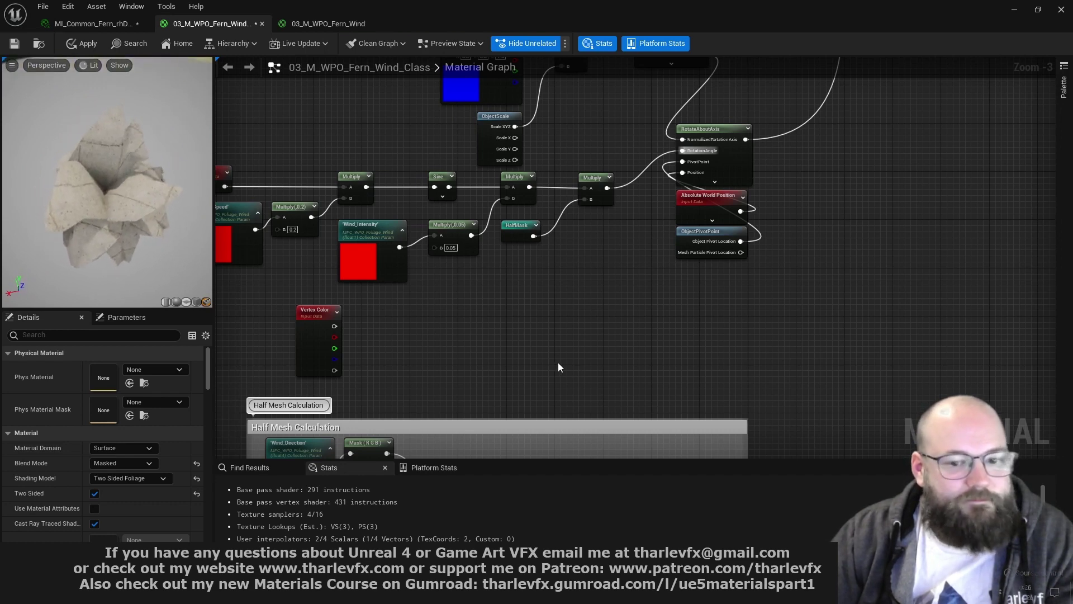
# Move the Half Mesh Calculation comment group farther below the Vertex Color node
pyautogui.scroll(-1, 558, 367)
pyautogui.moveTo(557, 367); pyautogui.dragTo(501, 209, button='right')
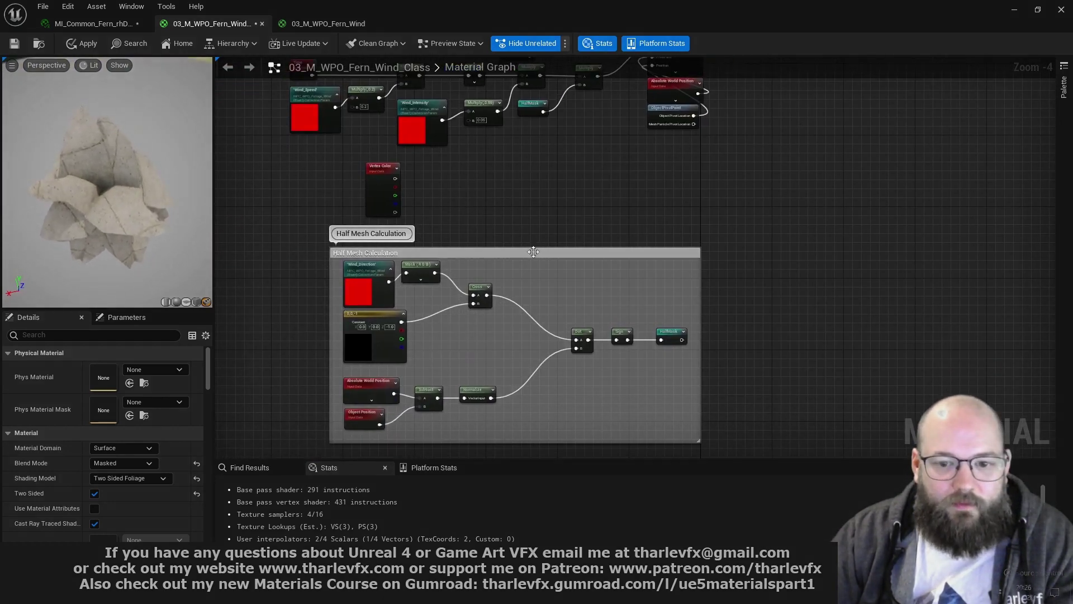
pyautogui.moveTo(533, 252); pyautogui.dragTo(475, 279)
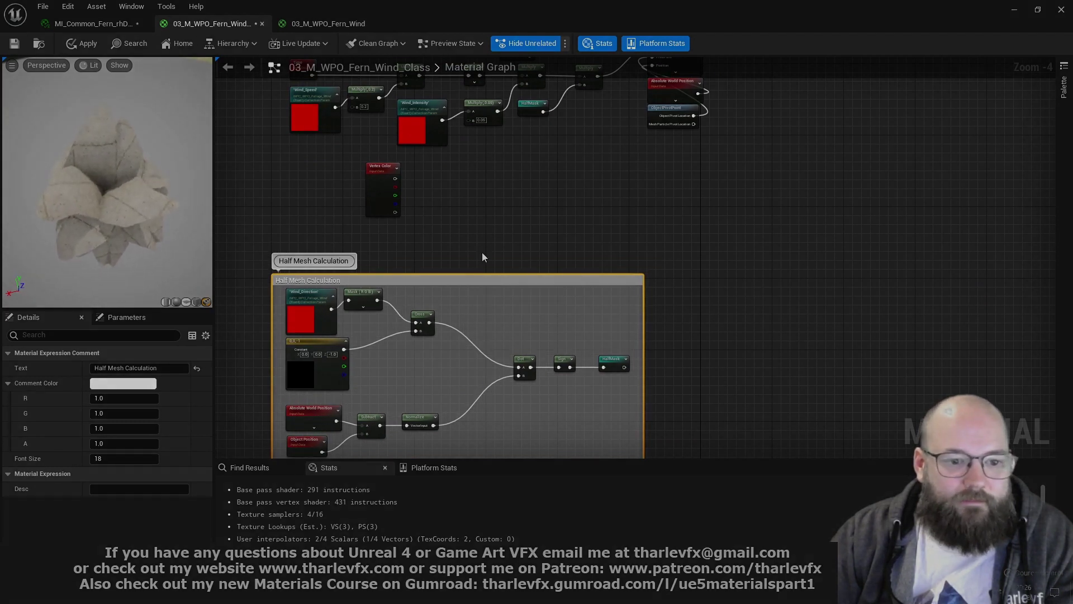
pyautogui.click(484, 244)
pyautogui.moveTo(487, 210); pyautogui.dragTo(453, 304, button='right')
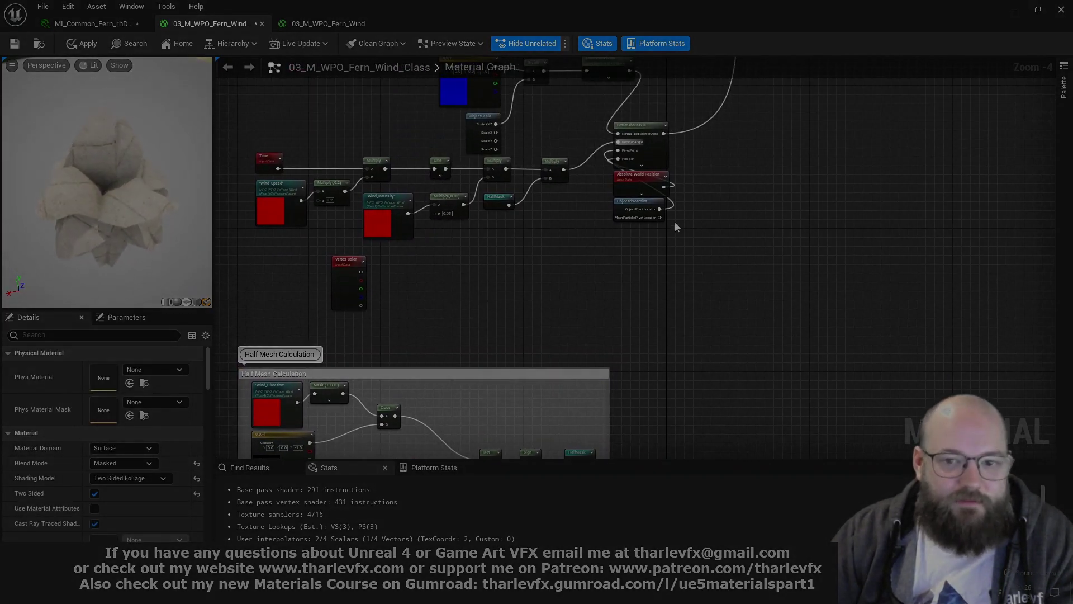
pyautogui.moveTo(169, 120); pyautogui.dragTo(169, 91)
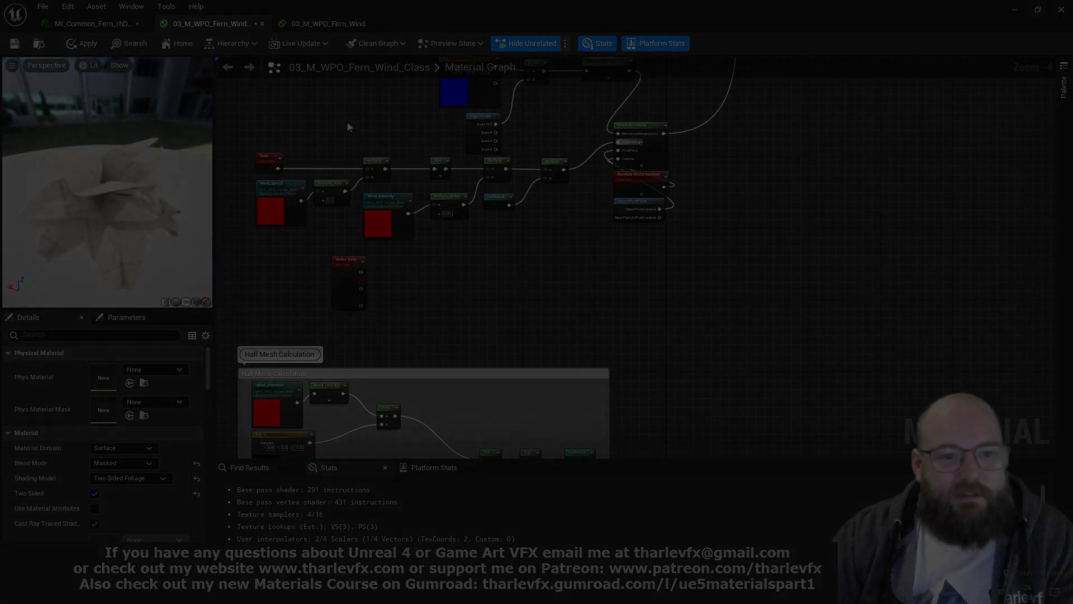